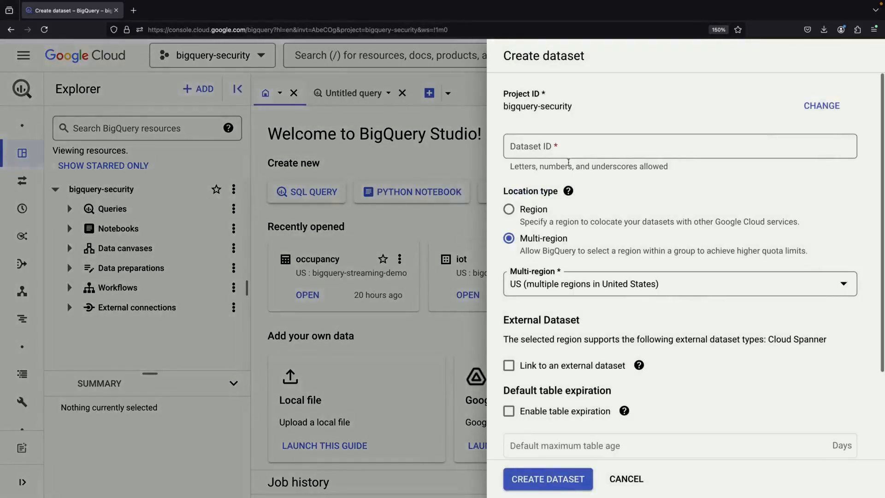
Enter 'demonstration' as the dataset ID and create the dataset
{"action": "left_click", "coordinate": [579, 144]}
{"action": "type", "text": "d"}
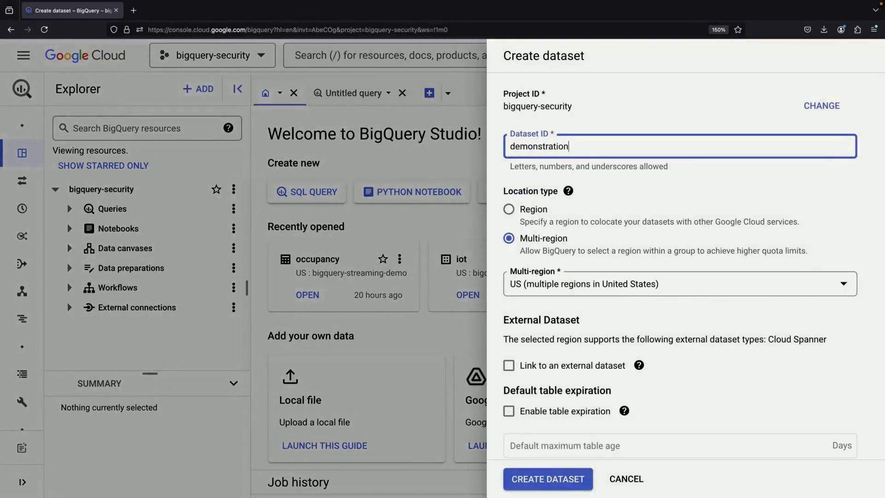
{"action": "type", "text": "emonstration"}
{"action": "scroll", "coordinate": [567, 436], "scroll_direction": "down", "scroll_amount": 2}
{"action": "left_click", "coordinate": [547, 479]}
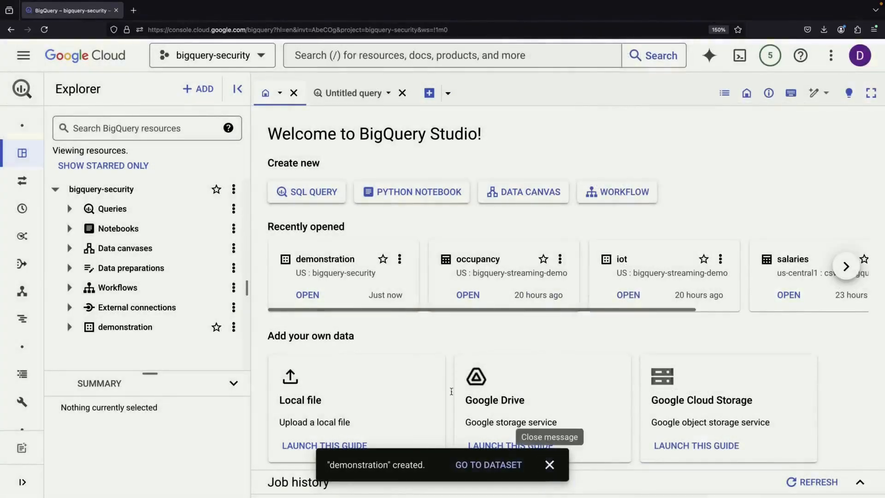
Start Cloud Shell and move its code editor into a separate browser tab
{"action": "left_click", "coordinate": [740, 55]}
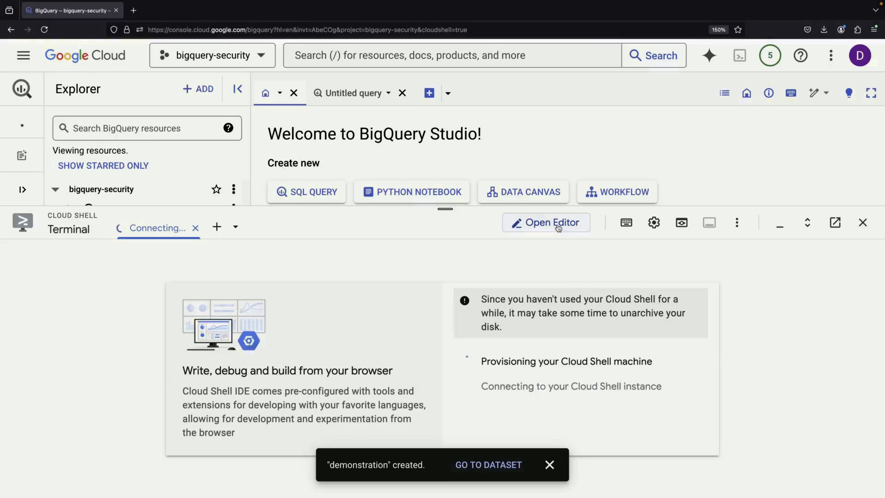
{"action": "left_click", "coordinate": [558, 223]}
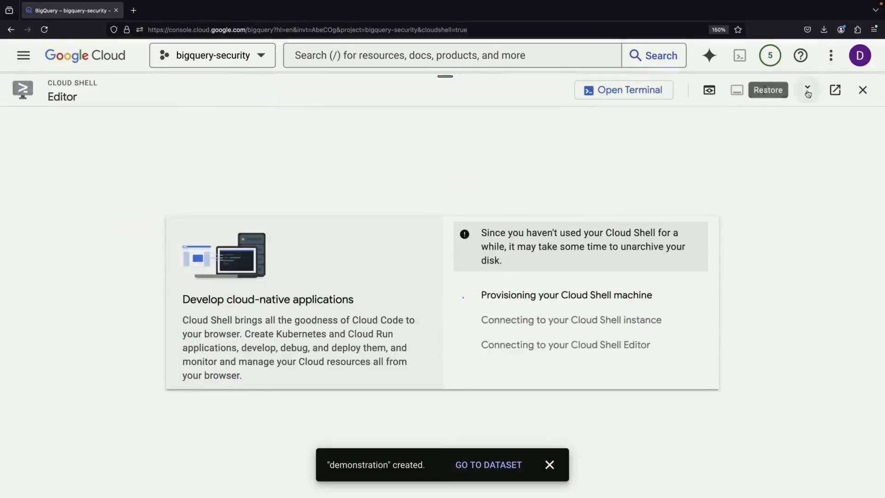
{"action": "left_click", "coordinate": [836, 91]}
{"action": "left_click", "coordinate": [94, 19]}
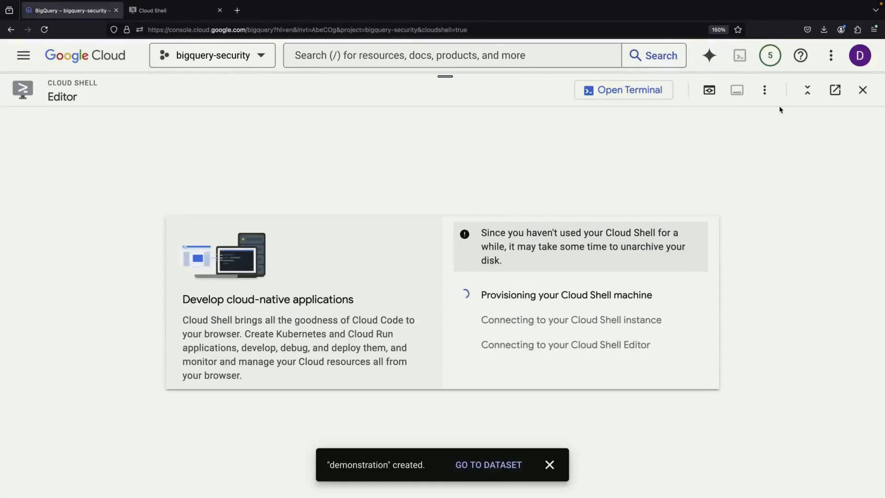
{"action": "left_click", "coordinate": [863, 90]}
{"action": "left_click", "coordinate": [152, 10]}
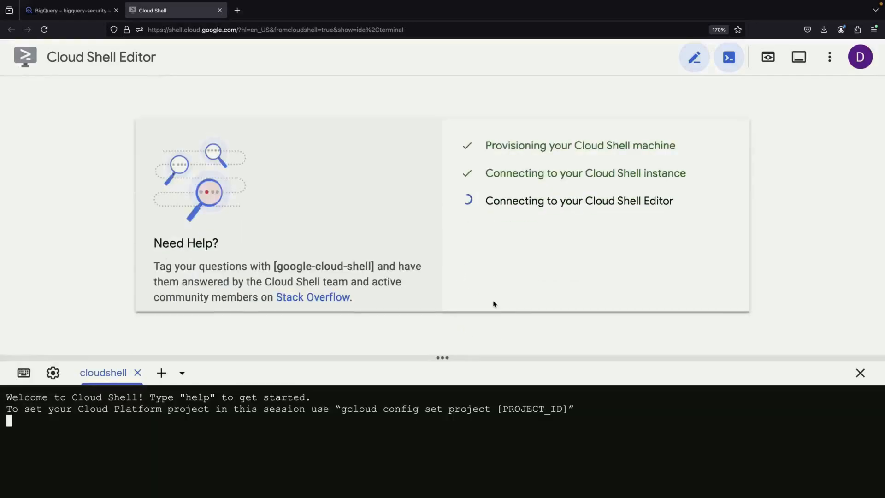
{"action": "left_click", "coordinate": [860, 373]}
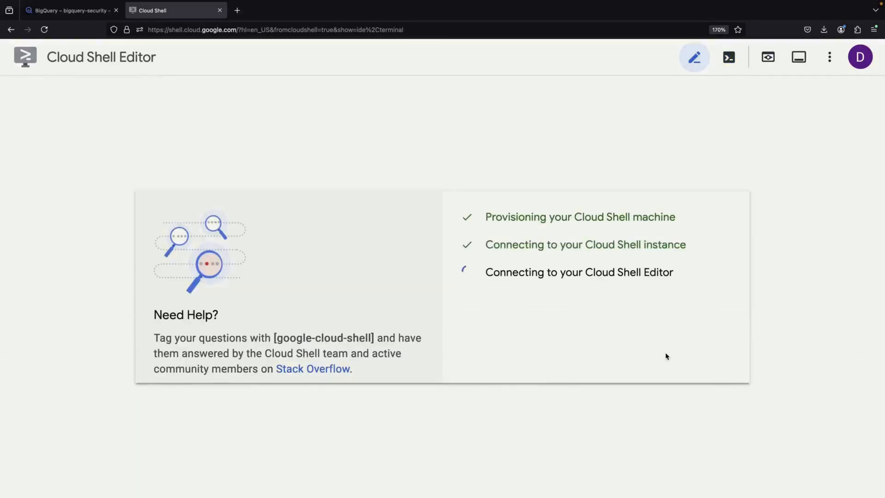
Open a terminal in the editor and open the bigquery-sensitive-data folder as the workspace
{"action": "left_click", "coordinate": [18, 89]}
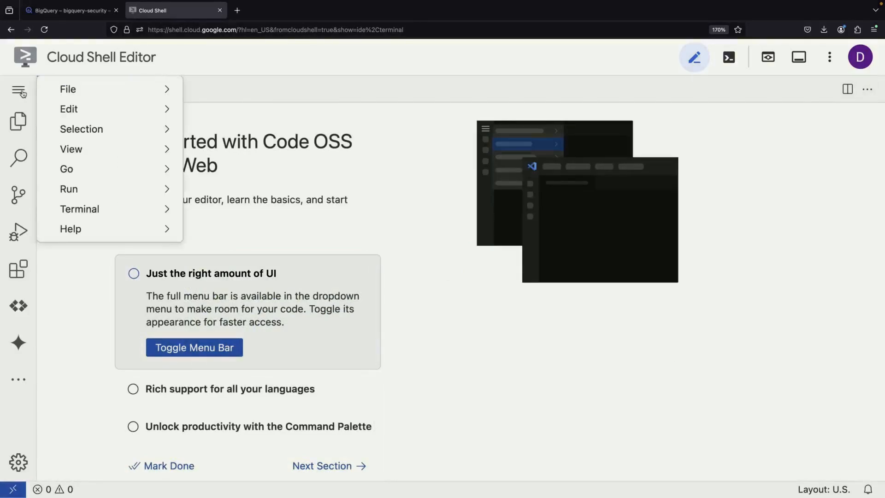
{"action": "mouse_move", "coordinate": [79, 207]}
{"action": "left_click", "coordinate": [229, 217]}
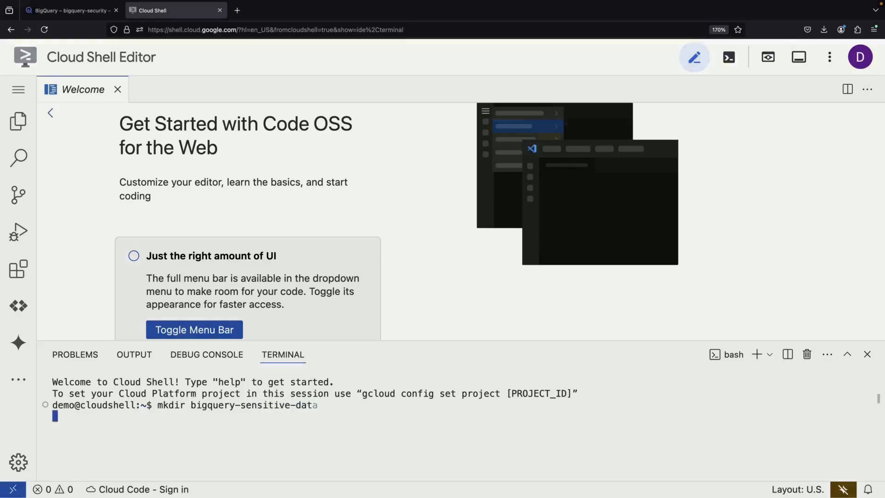
{"action": "left_click", "coordinate": [18, 89]}
{"action": "mouse_move", "coordinate": [67, 89]}
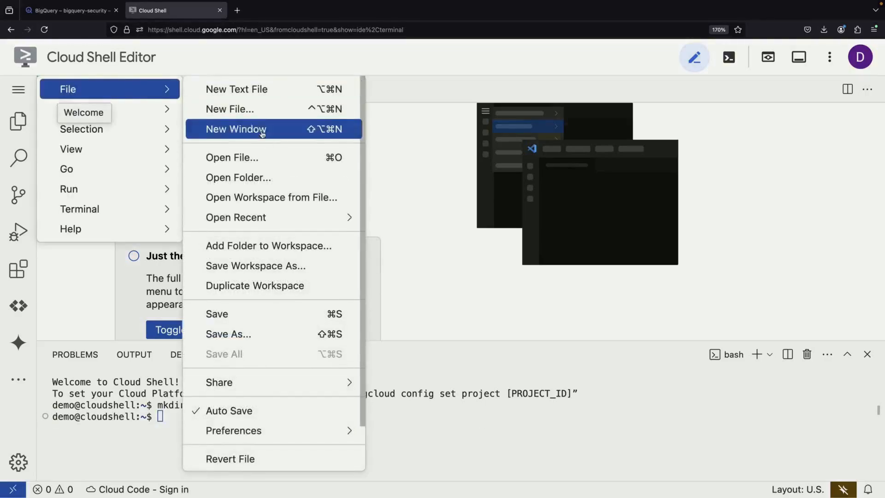
{"action": "left_click", "coordinate": [253, 176]}
{"action": "type", "text": "bigquery-"}
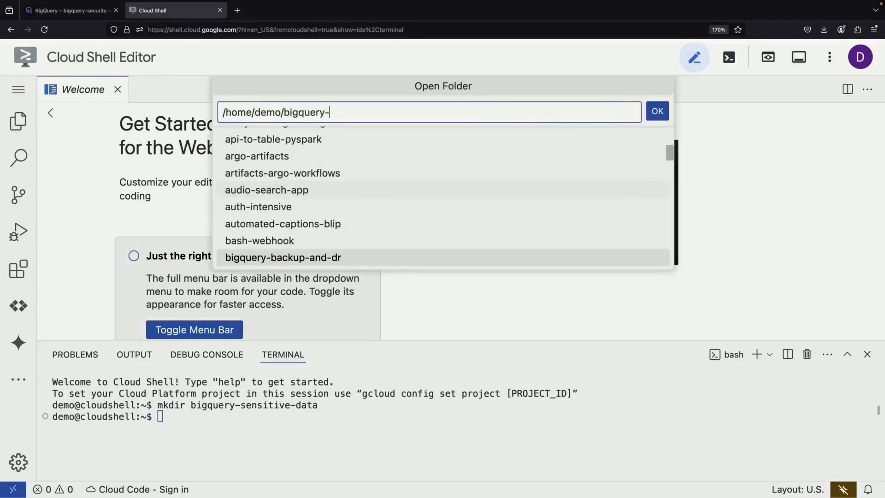
{"action": "type", "text": "sensitive-data"}
{"action": "key", "text": "Return"}
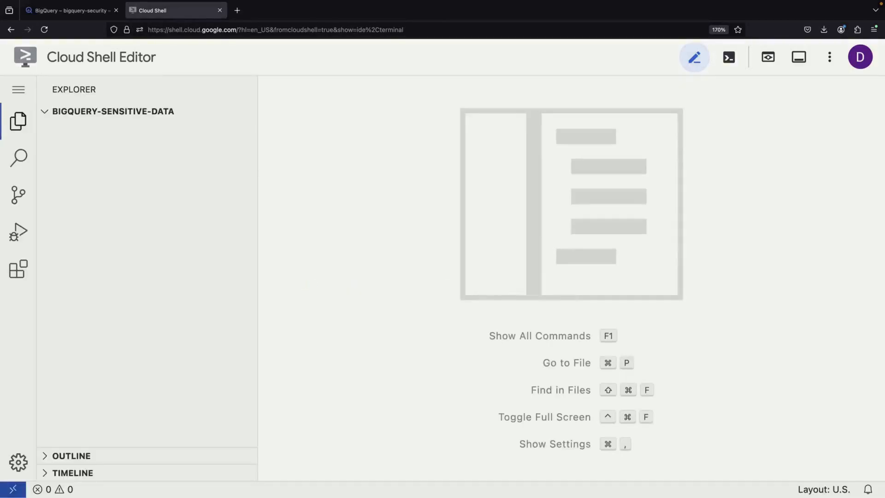
Switch the editor colour theme to Dark (Code OSS)
{"action": "left_click", "coordinate": [18, 89]}
{"action": "left_click", "coordinate": [19, 89]}
{"action": "mouse_move", "coordinate": [96, 91]}
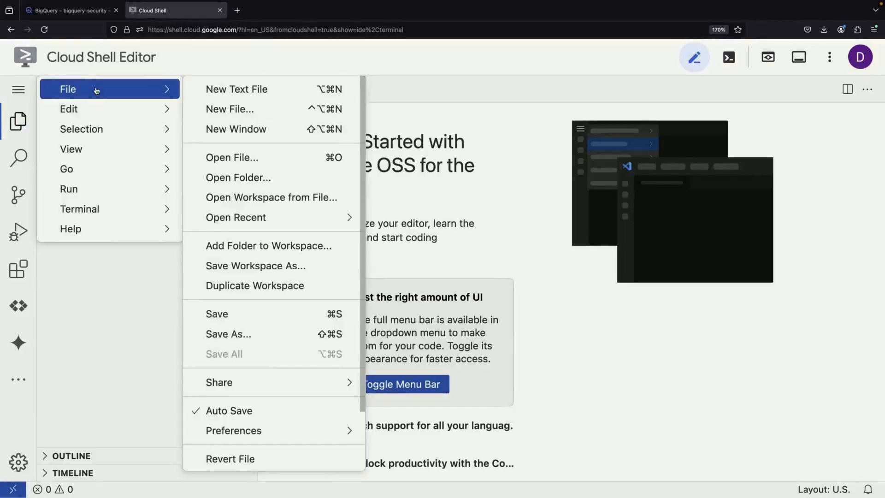
{"action": "mouse_move", "coordinate": [289, 429]}
{"action": "mouse_move", "coordinate": [395, 402]}
{"action": "left_click", "coordinate": [595, 402]}
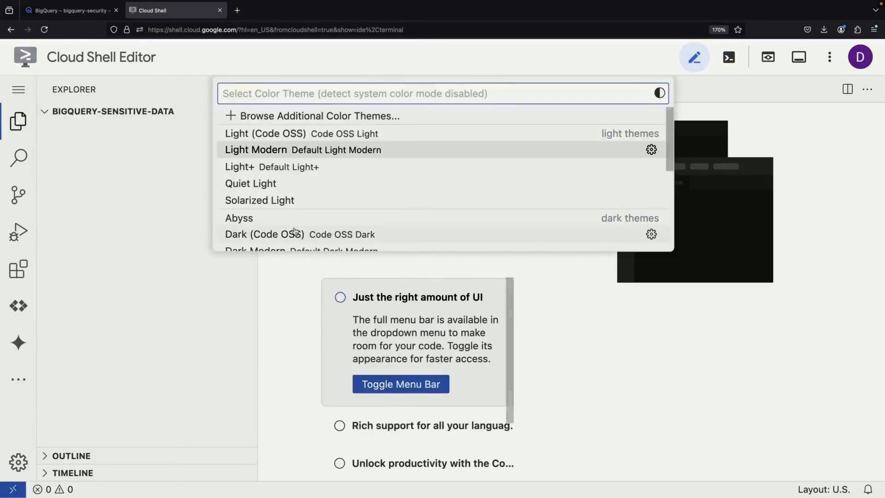
{"action": "left_click", "coordinate": [295, 233]}
Create a new file named data.py in the project folder
{"action": "right_click", "coordinate": [119, 117]}
{"action": "left_click", "coordinate": [142, 124]}
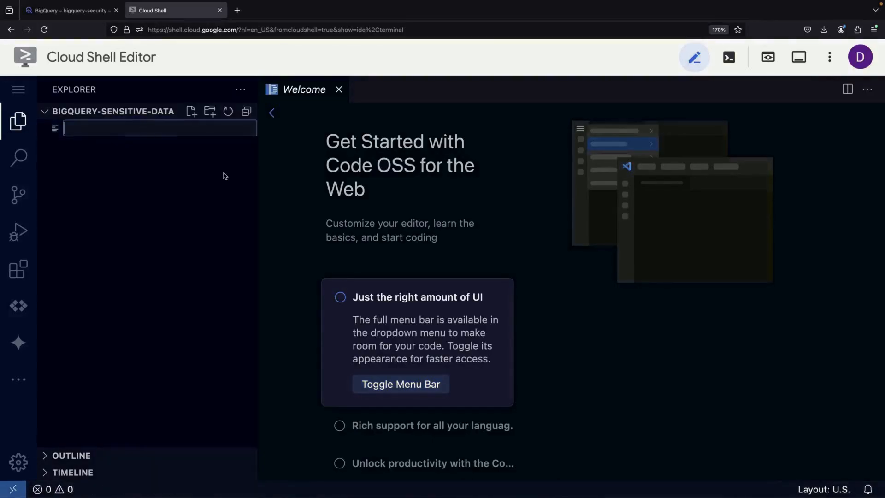
{"action": "type", "text": "data.py"}
{"action": "key", "text": "Return"}
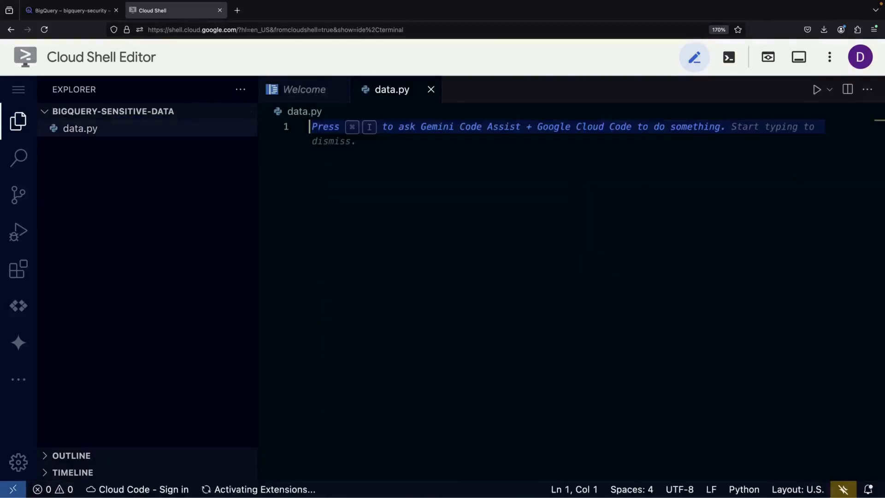
Paste the employee data generator code into data.py and review it
{"action": "key", "text": "ctrl+v"}
{"action": "scroll", "coordinate": [599, 231], "scroll_direction": "up", "scroll_amount": 9}
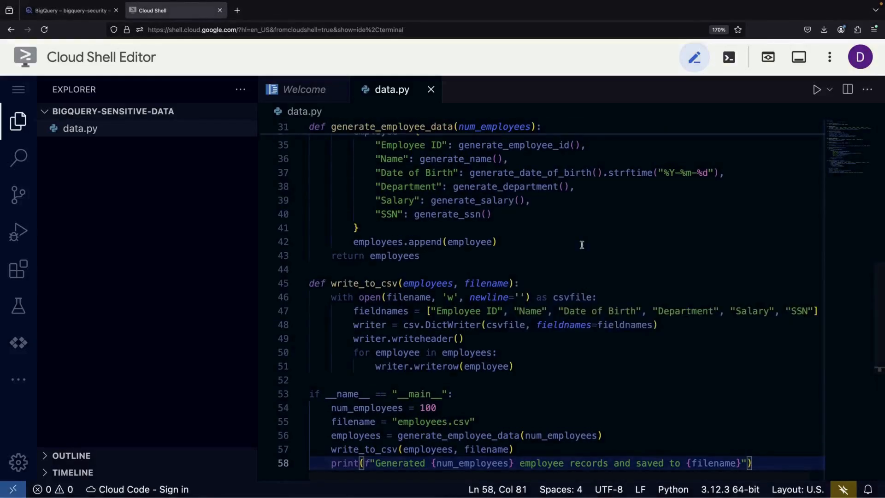
{"action": "scroll", "coordinate": [531, 267], "scroll_direction": "up", "scroll_amount": 3}
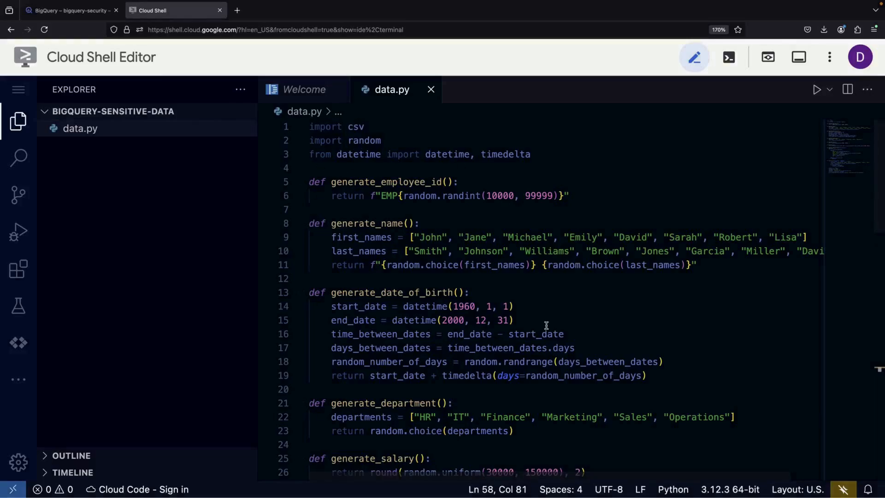
{"action": "scroll", "coordinate": [546, 325], "scroll_direction": "down", "scroll_amount": 9}
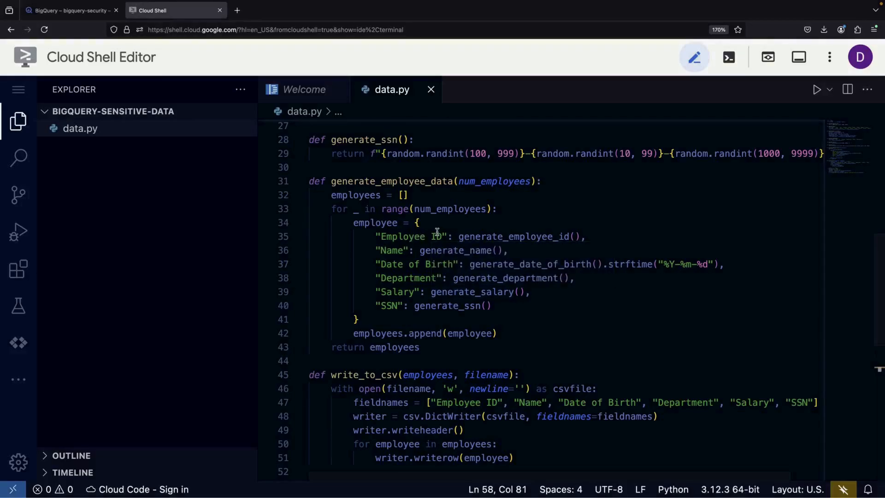
{"action": "scroll", "coordinate": [475, 311], "scroll_direction": "down", "scroll_amount": 2}
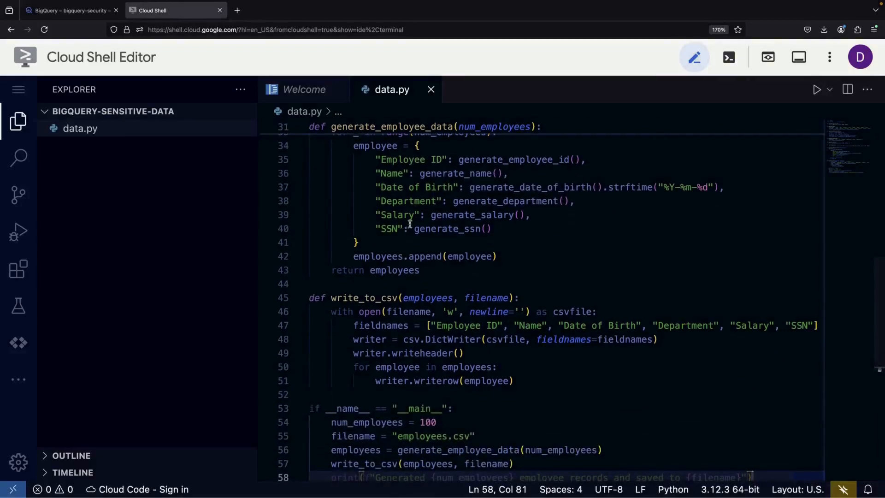
{"action": "scroll", "coordinate": [474, 281], "scroll_direction": "down", "scroll_amount": 2}
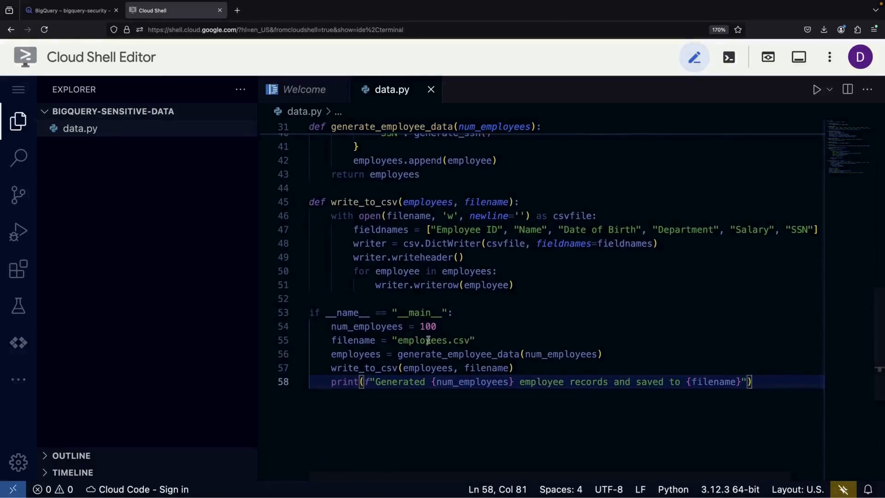
{"action": "left_click", "coordinate": [477, 341]}
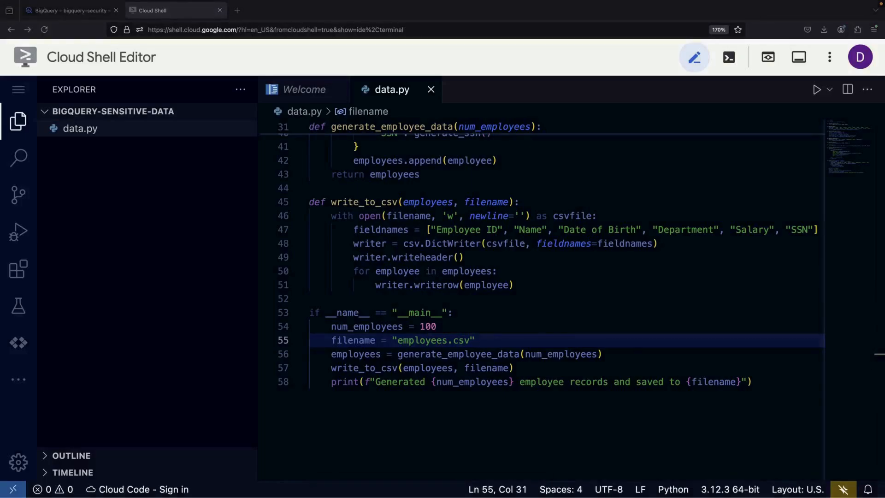
Run data.py with python3 in a new terminal to generate employees.csv
{"action": "left_click", "coordinate": [10, 95]}
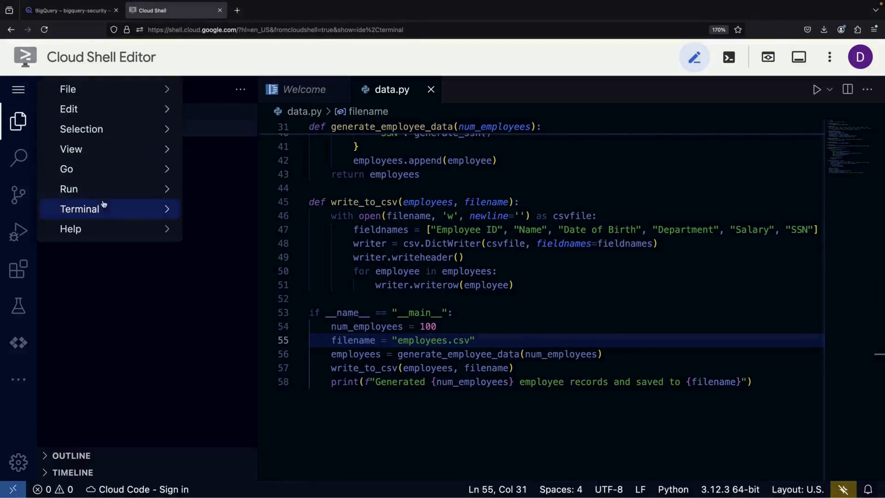
{"action": "mouse_move", "coordinate": [104, 212]}
{"action": "left_click", "coordinate": [252, 212]}
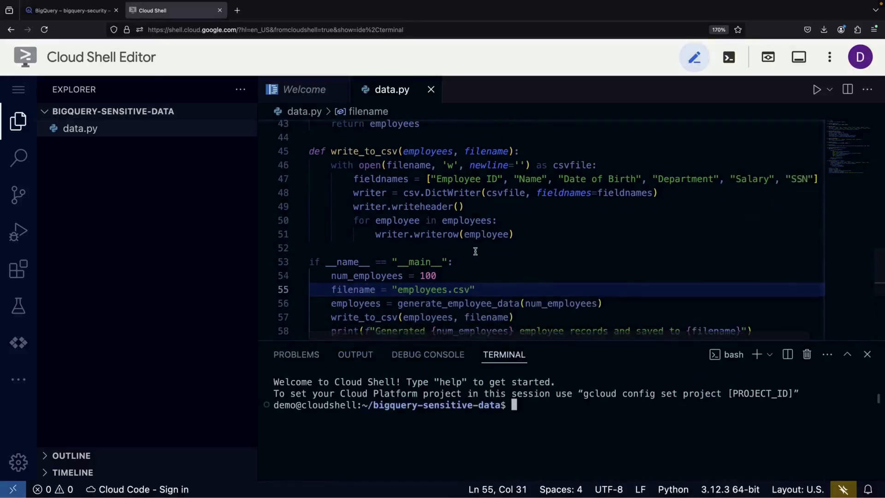
{"action": "type", "text": "python3 da"}
{"action": "key", "text": "Tab"}
{"action": "key", "text": "Return"}
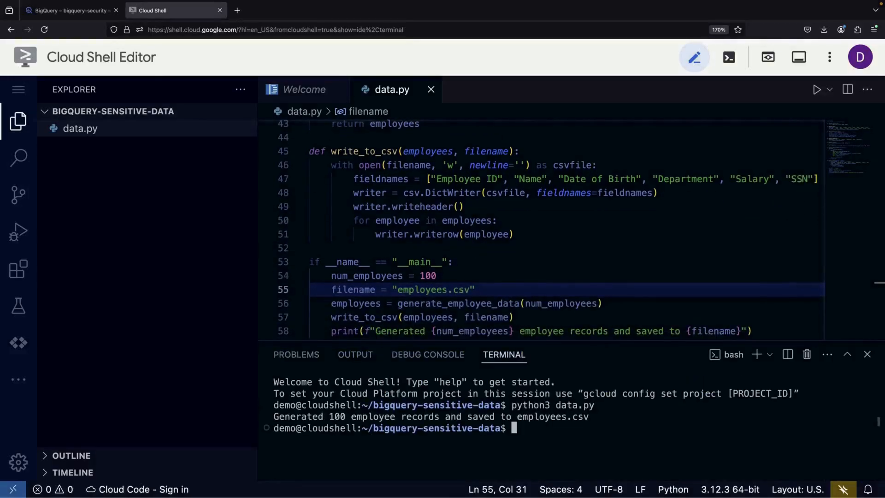
Download employees.csv to the computer and return to BigQuery Studio
{"action": "right_click", "coordinate": [125, 148]}
{"action": "left_click", "coordinate": [187, 340]}
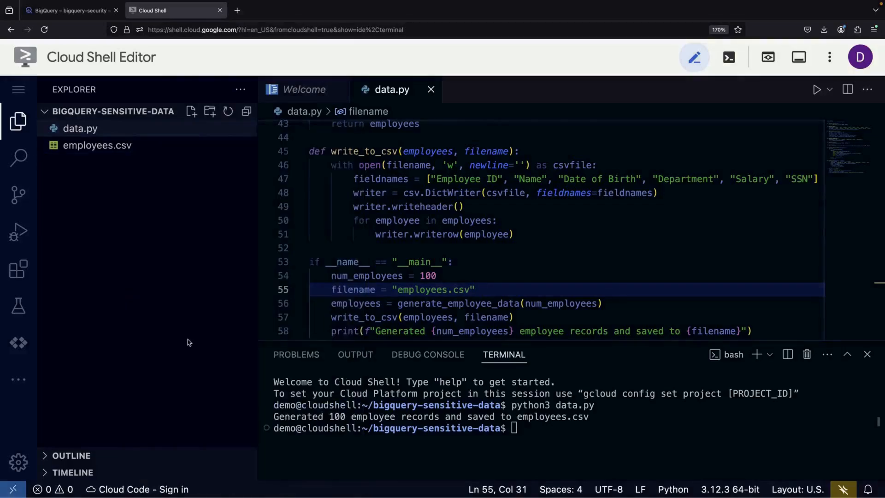
{"action": "left_click", "coordinate": [537, 237]}
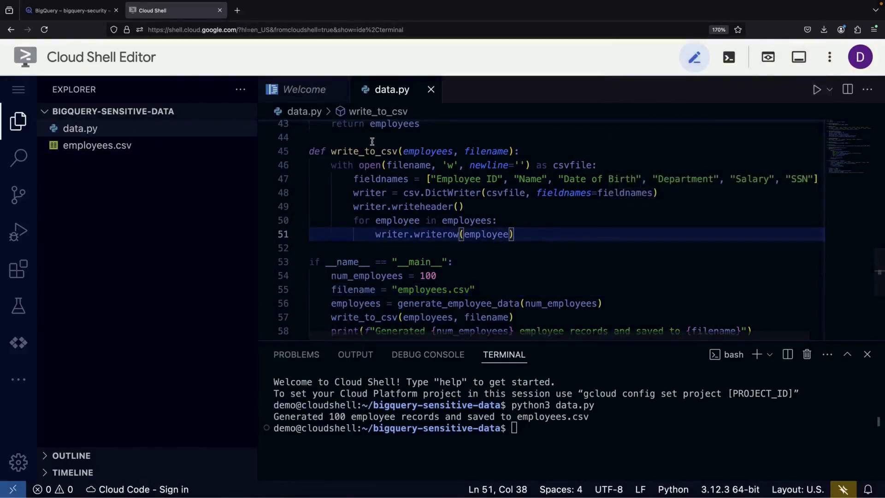
{"action": "left_click", "coordinate": [70, 10]}
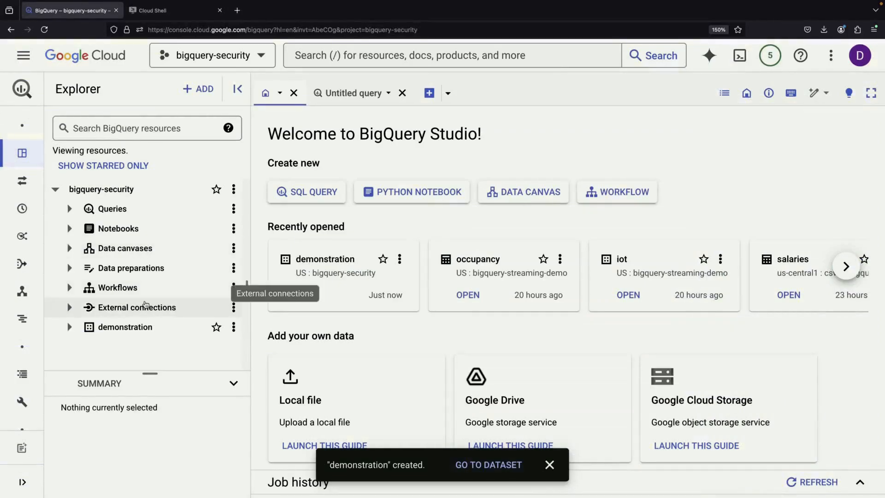
Start a new table in the demonstration dataset with Upload as its source
{"action": "left_click", "coordinate": [234, 329]}
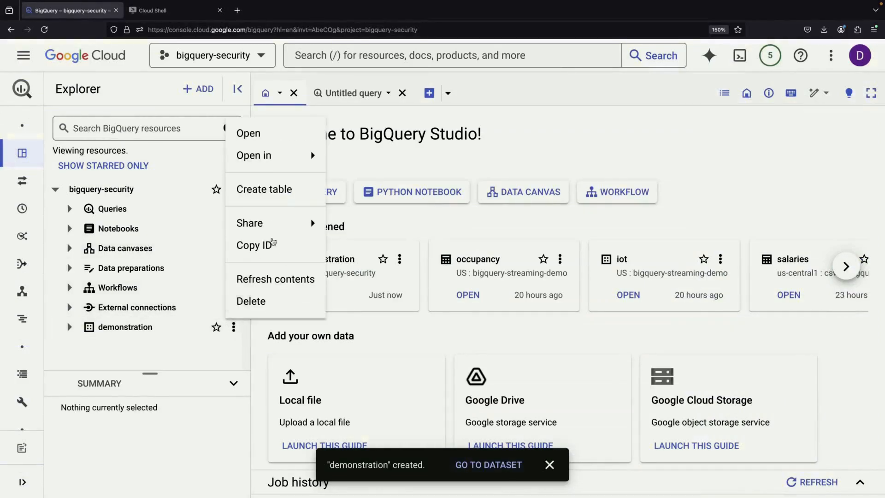
{"action": "left_click", "coordinate": [263, 187]}
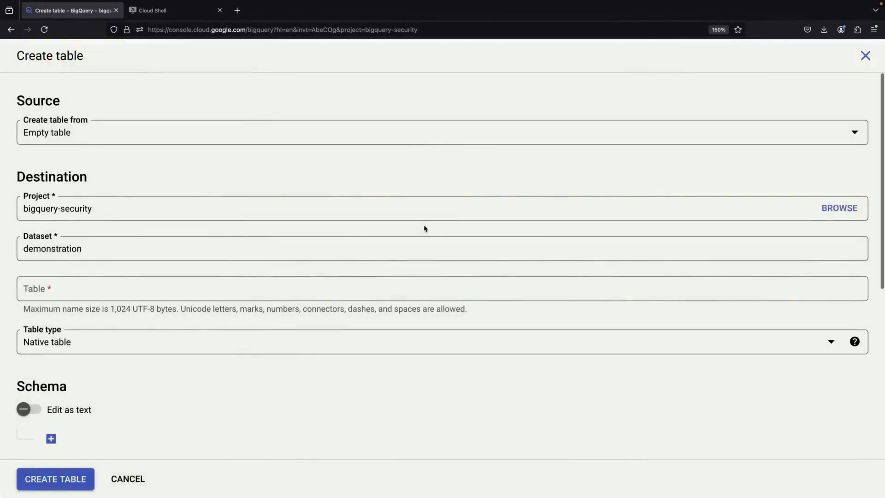
{"action": "left_click", "coordinate": [168, 134]}
{"action": "left_click", "coordinate": [153, 186]}
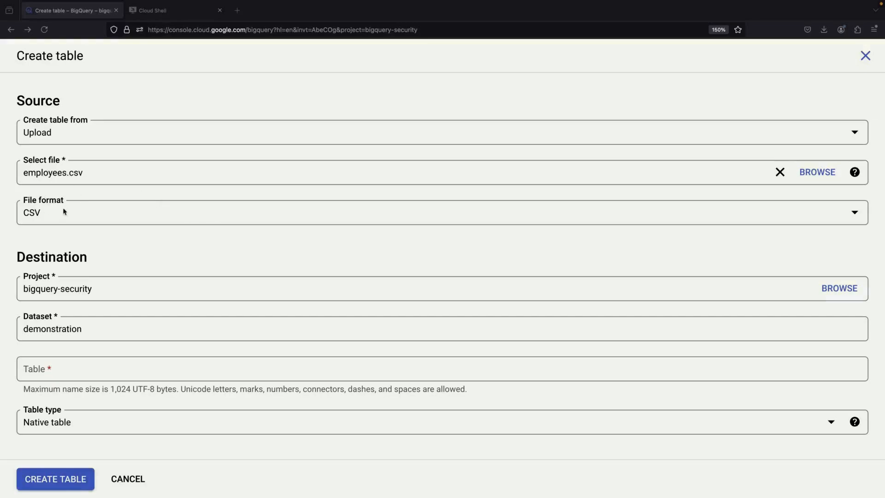
Name the table employees, auto-detect its schema, create it and preview its rows
{"action": "scroll", "coordinate": [63, 211], "scroll_direction": "down", "scroll_amount": 2}
{"action": "left_click", "coordinate": [102, 290]}
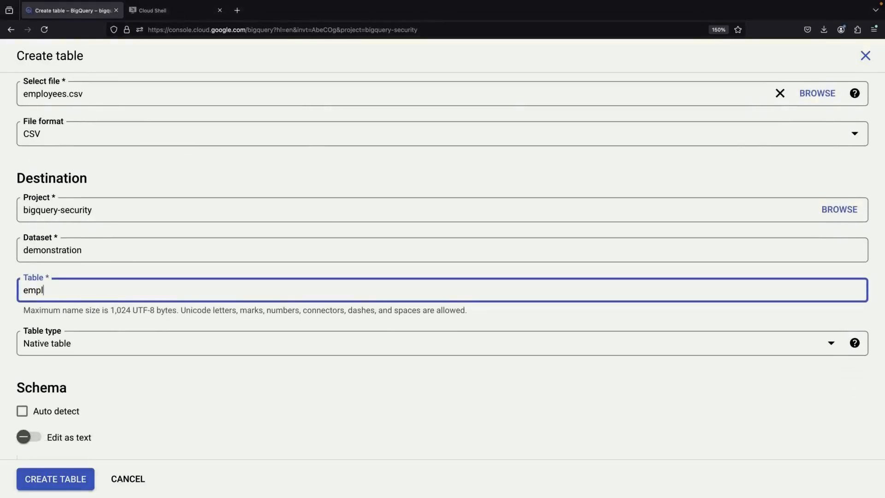
{"action": "type", "text": "employees"}
{"action": "scroll", "coordinate": [141, 357], "scroll_direction": "down", "scroll_amount": 1}
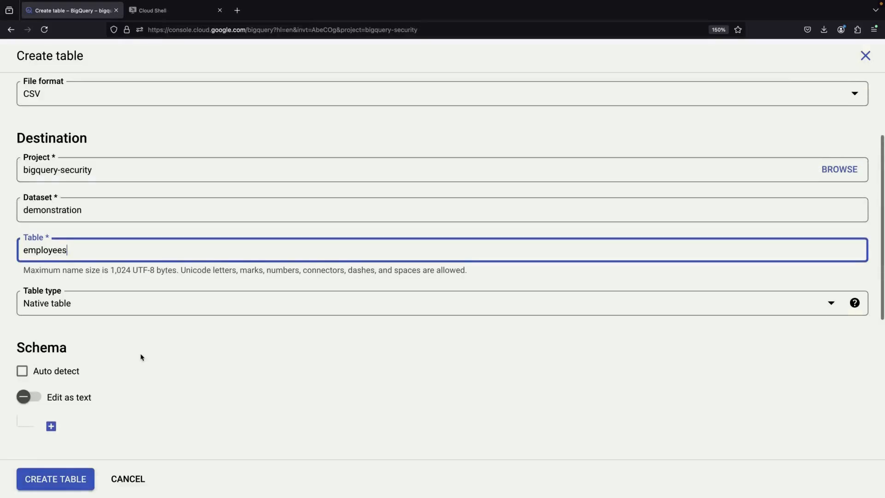
{"action": "left_click", "coordinate": [23, 370]}
{"action": "scroll", "coordinate": [130, 361], "scroll_direction": "down", "scroll_amount": 6}
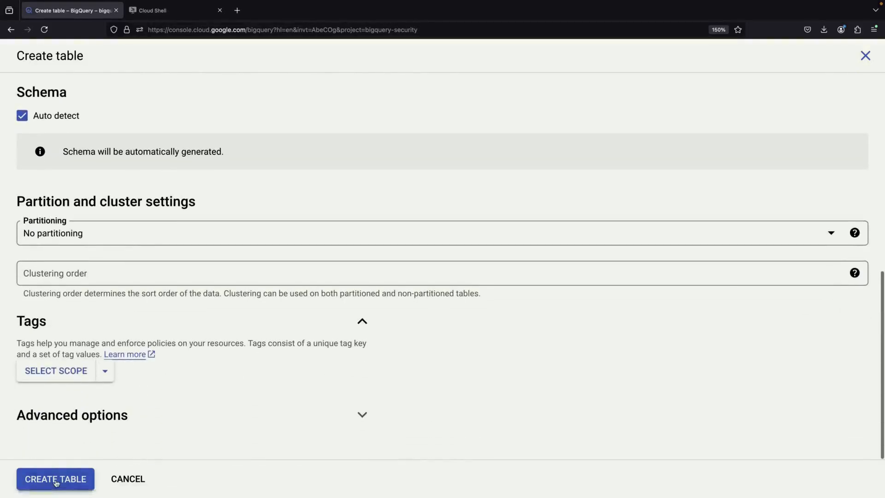
{"action": "left_click", "coordinate": [56, 481]}
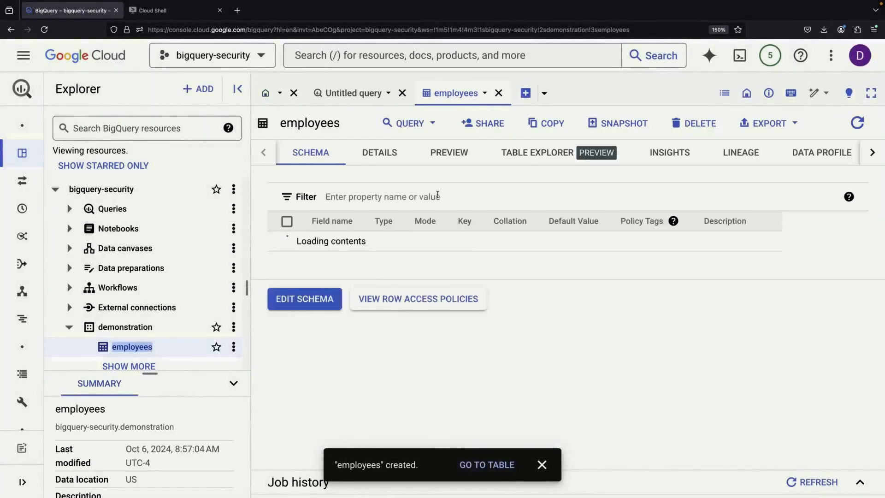
{"action": "left_click", "coordinate": [431, 154]}
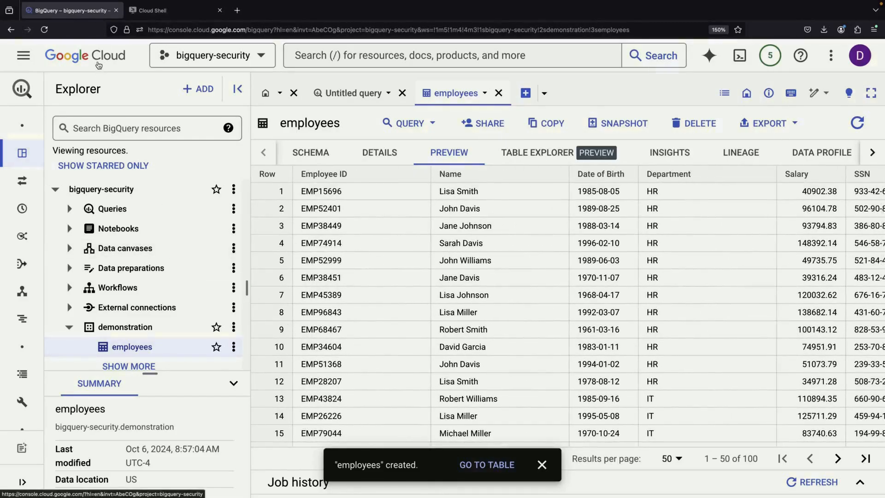
{"action": "left_click", "coordinate": [167, 12]}
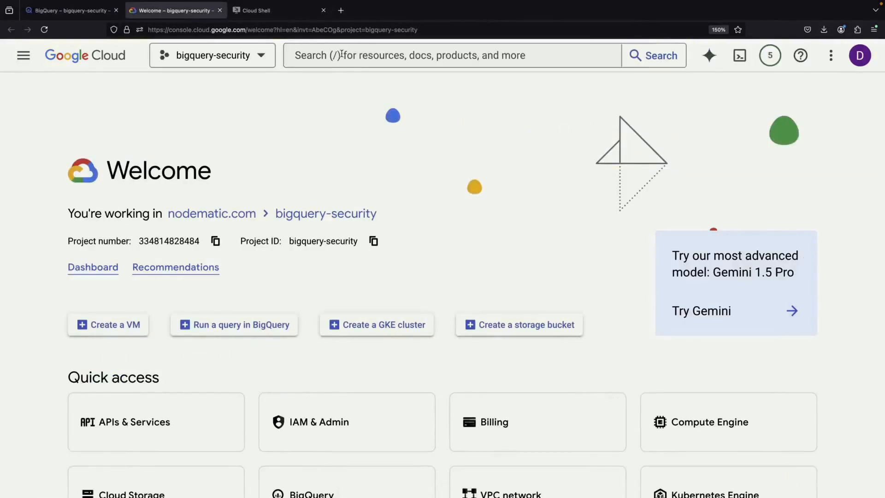
Search 'data loss' and open Sensitive Data Protection, dismissing the tour
{"action": "left_click", "coordinate": [342, 56]}
{"action": "type", "text": "data"}
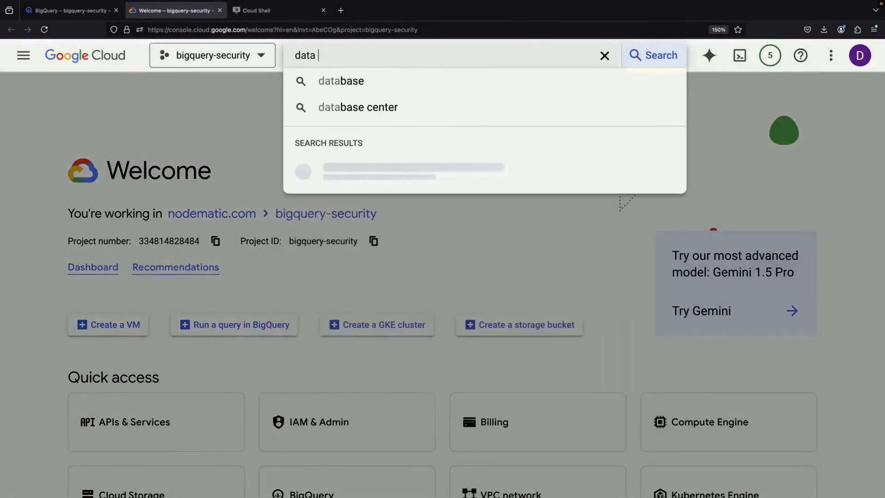
{"action": "type", "text": " loss"}
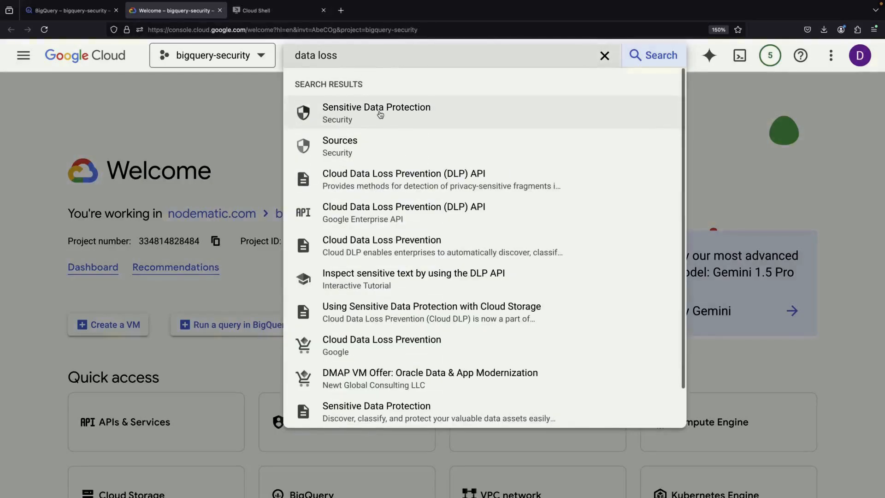
{"action": "left_click", "coordinate": [380, 115]}
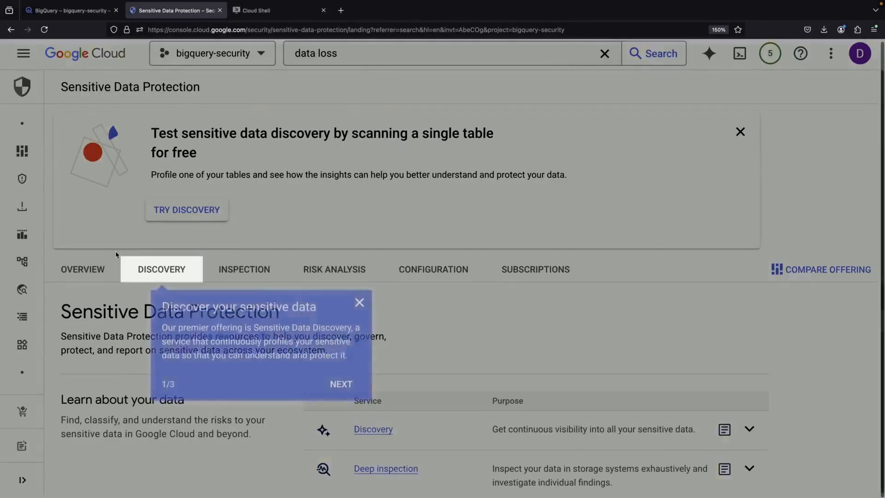
{"action": "left_click", "coordinate": [360, 302]}
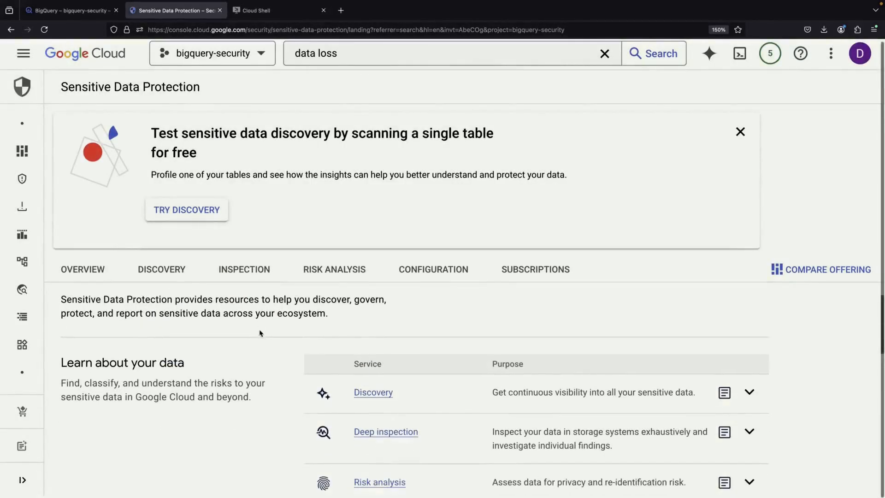
Enable the Cloud DLP API and start a new inspection job
{"action": "left_click", "coordinate": [243, 272]}
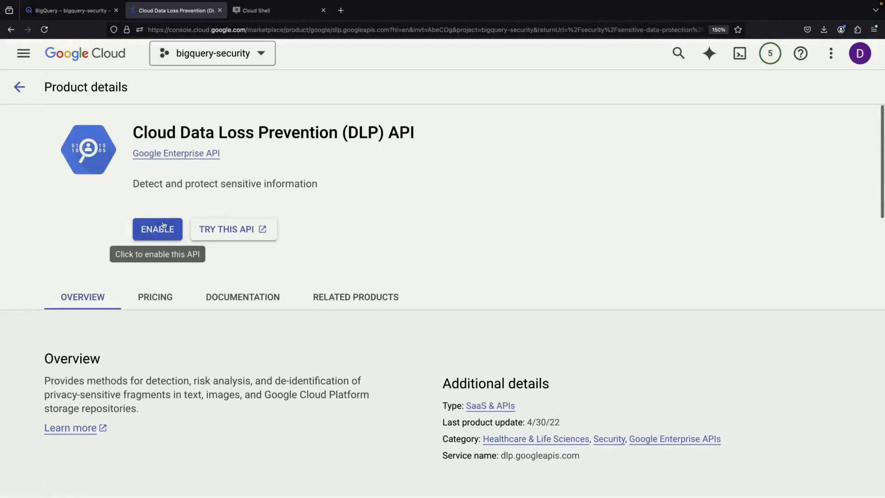
{"action": "left_click", "coordinate": [167, 226]}
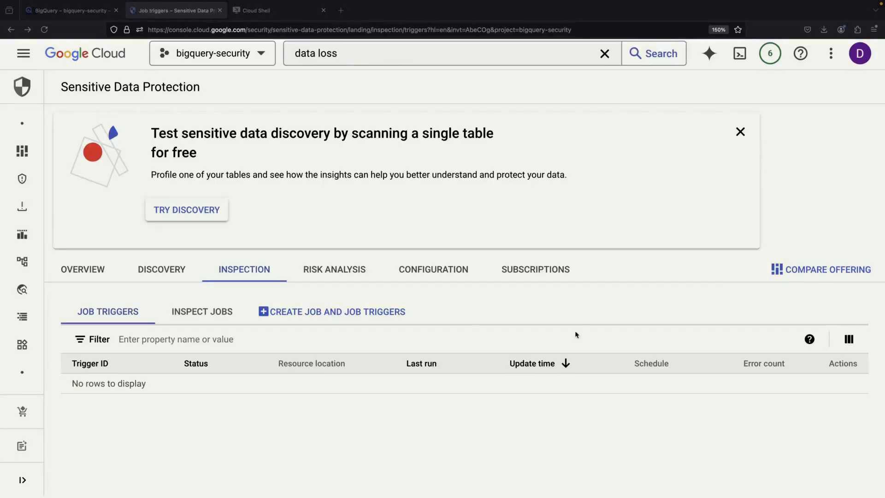
{"action": "left_click", "coordinate": [375, 314]}
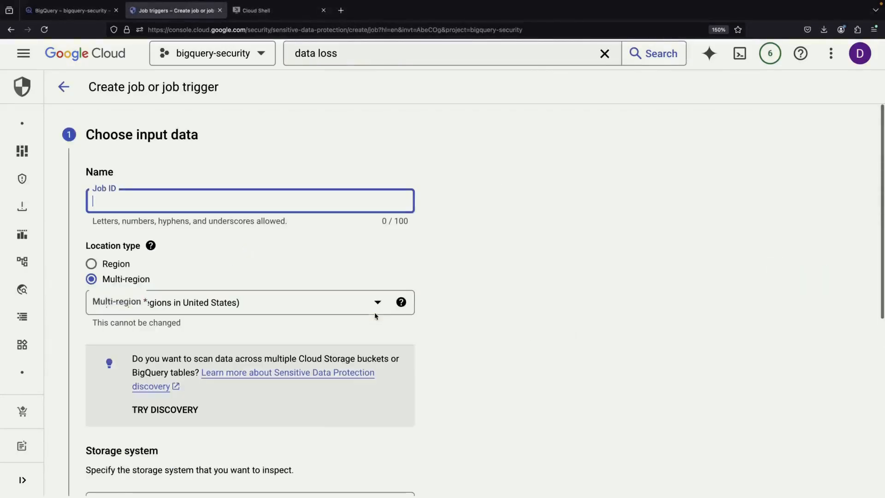
Enter a job ID and choose BigQuery as the storage type
{"action": "type", "text": "scanning"}
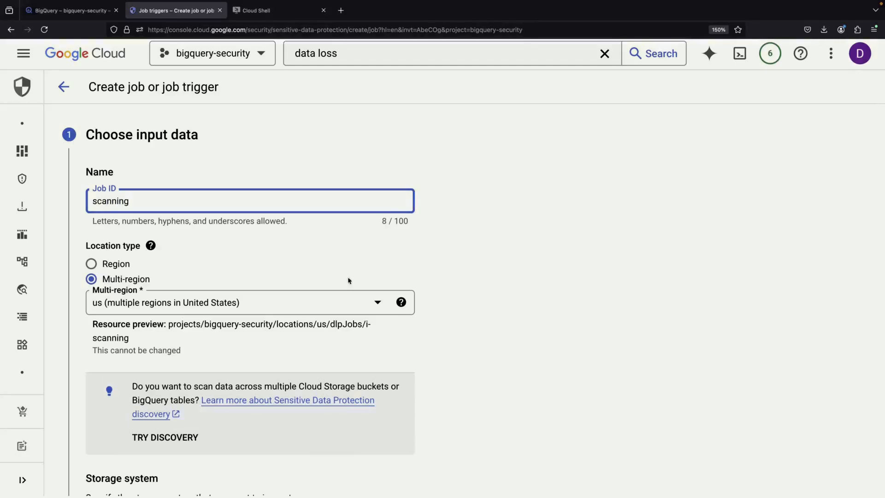
{"action": "scroll", "coordinate": [400, 349], "scroll_direction": "down", "scroll_amount": 5}
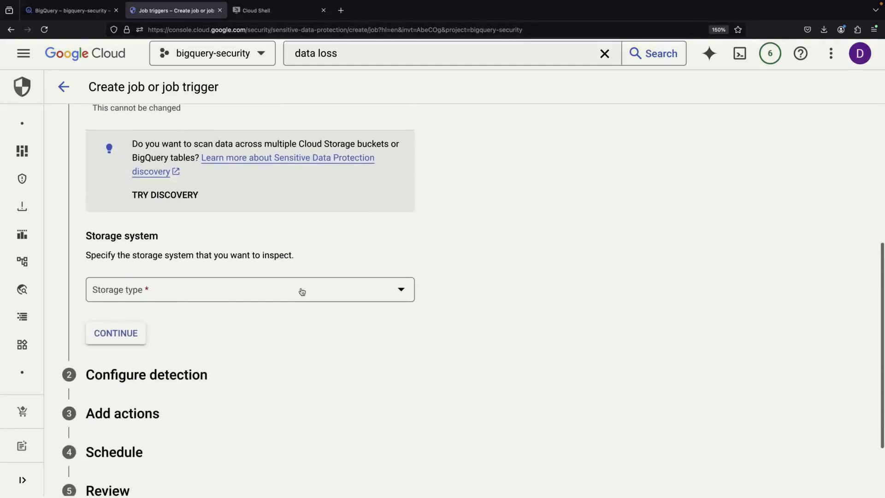
{"action": "left_click", "coordinate": [302, 290]}
{"action": "left_click", "coordinate": [255, 323]}
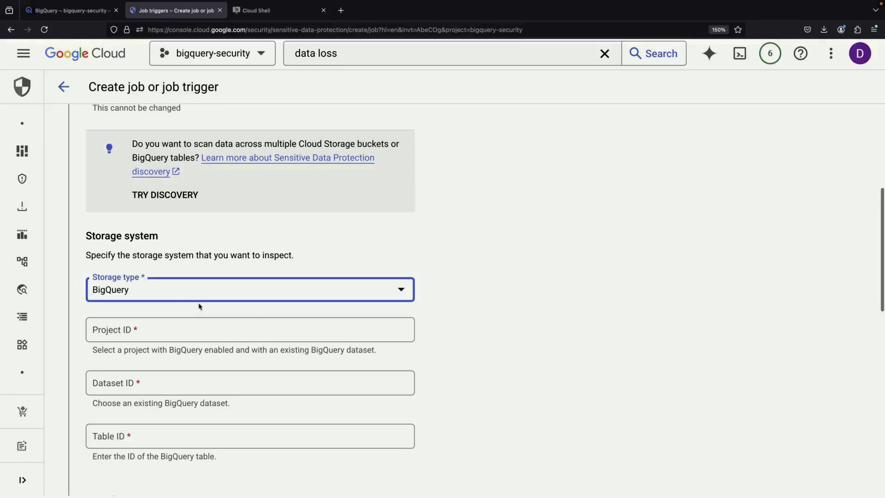
Point the input at project bigquery-security, dataset demonstration, table employees
{"action": "left_click", "coordinate": [220, 331]}
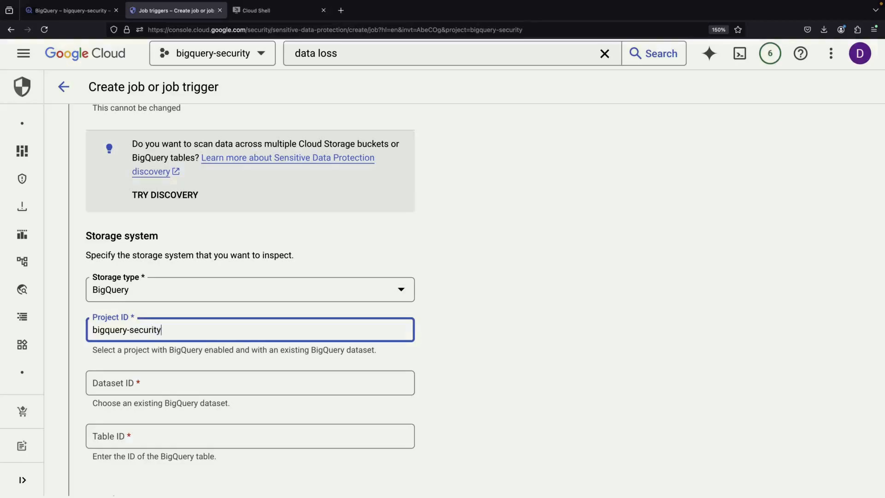
{"action": "key", "text": "Tab"}
{"action": "type", "text": "de"}
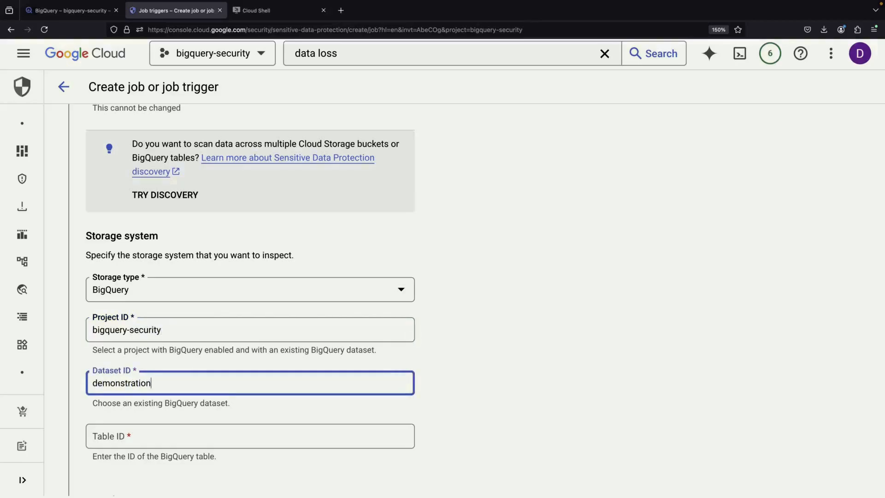
{"action": "key", "text": "Tab"}
{"action": "type", "text": "employees"}
{"action": "scroll", "coordinate": [297, 346], "scroll_direction": "down", "scroll_amount": 7}
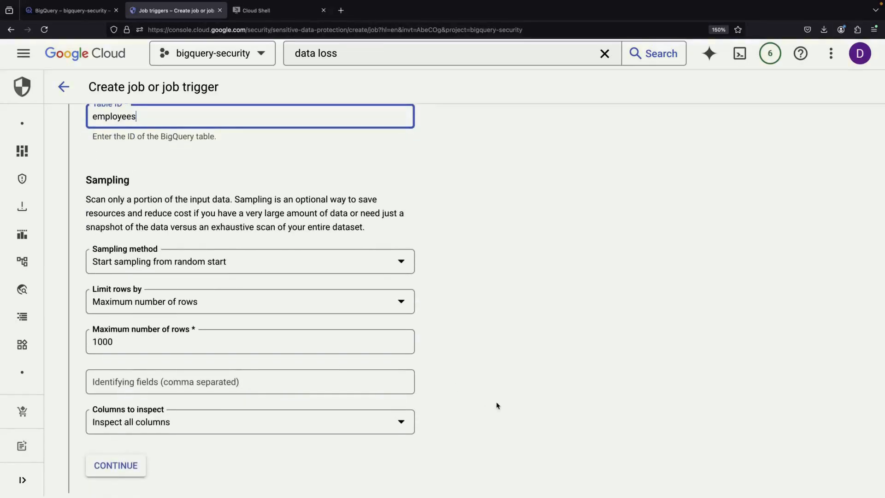
{"action": "scroll", "coordinate": [496, 406], "scroll_direction": "down", "scroll_amount": 1}
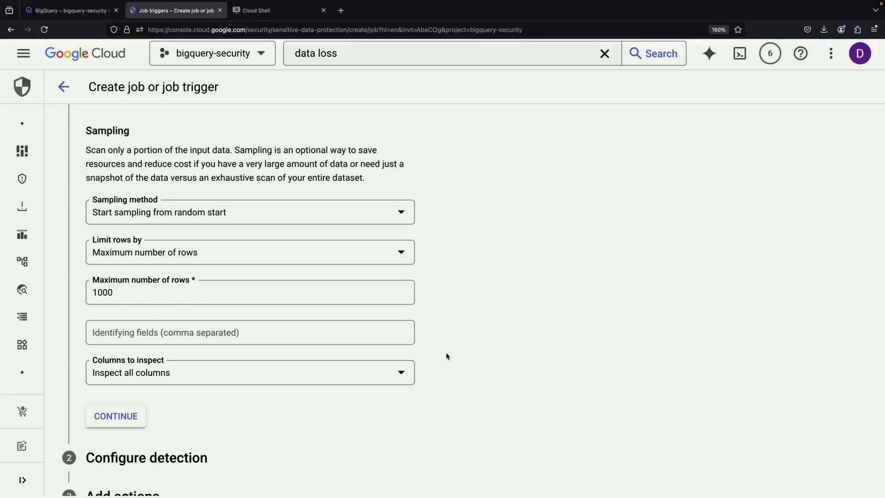
{"action": "scroll", "coordinate": [446, 356], "scroll_direction": "down", "scroll_amount": 1}
{"action": "scroll", "coordinate": [446, 357], "scroll_direction": "up", "scroll_amount": 1}
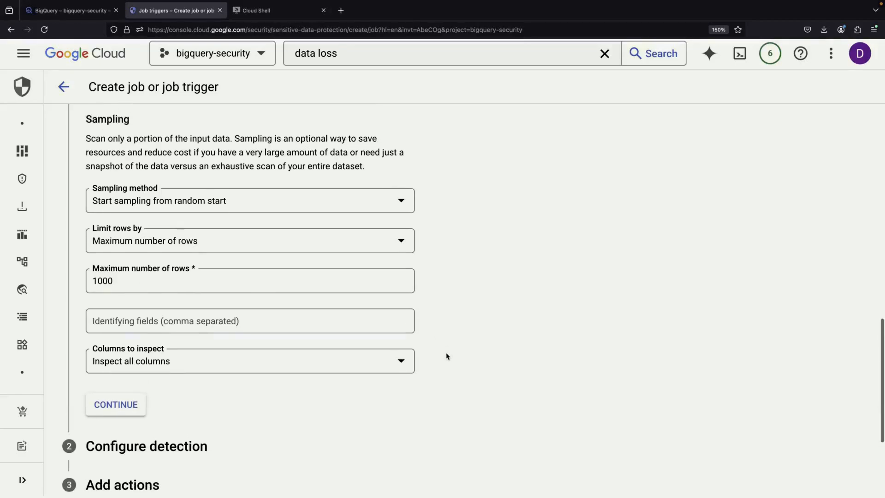
Move to detection settings and clear all selections in the infoTypes list
{"action": "left_click", "coordinate": [116, 408]}
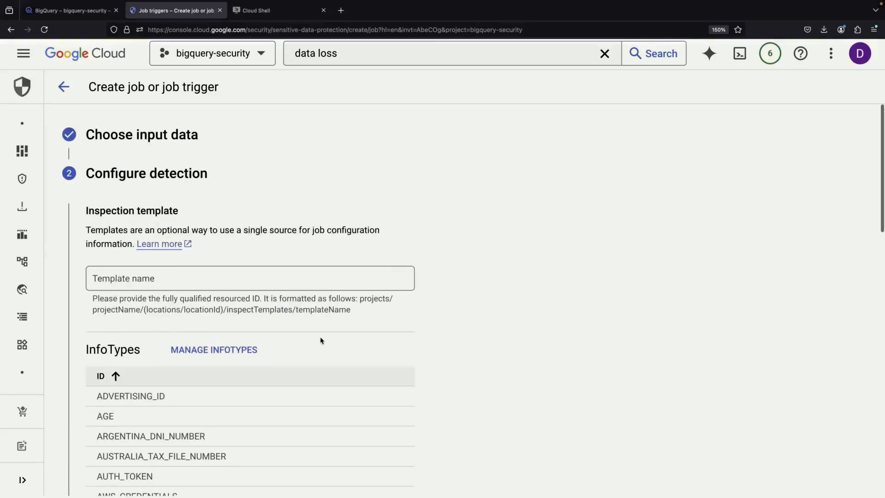
{"action": "scroll", "coordinate": [320, 340], "scroll_direction": "down", "scroll_amount": 5}
{"action": "scroll", "coordinate": [320, 340], "scroll_direction": "up", "scroll_amount": 2}
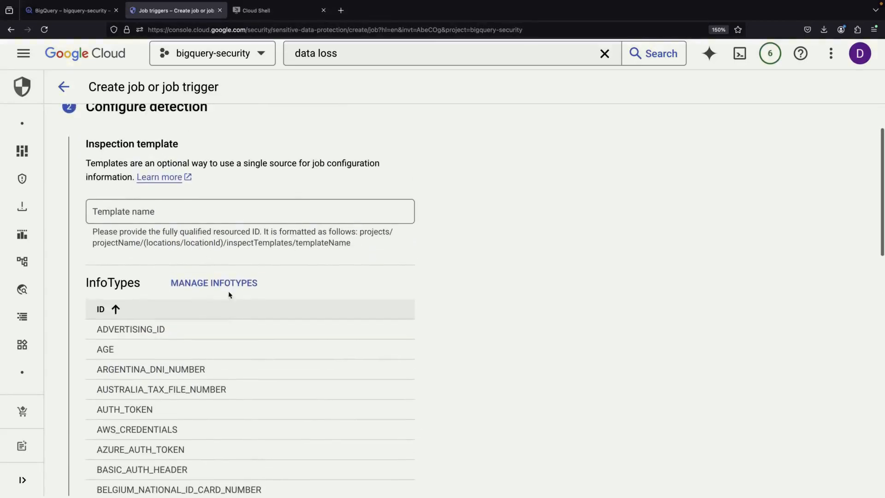
{"action": "left_click", "coordinate": [231, 288]}
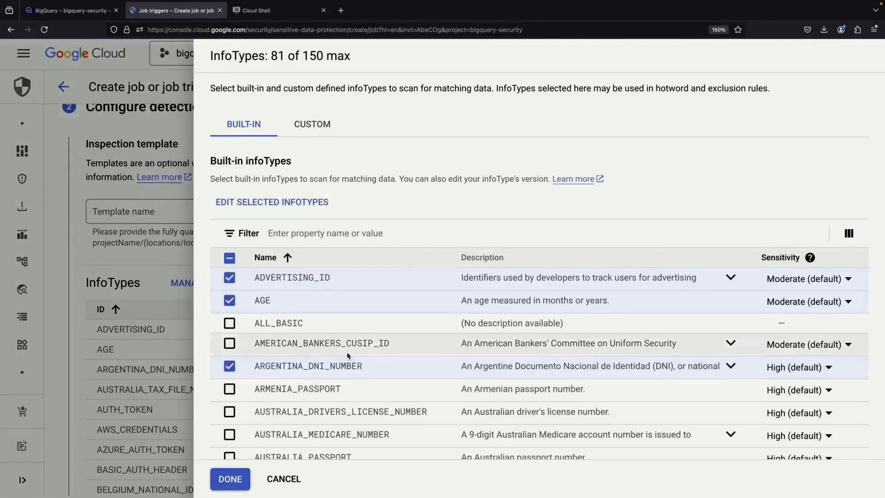
{"action": "scroll", "coordinate": [348, 355], "scroll_direction": "down", "scroll_amount": 5}
{"action": "scroll", "coordinate": [348, 356], "scroll_direction": "down", "scroll_amount": 20}
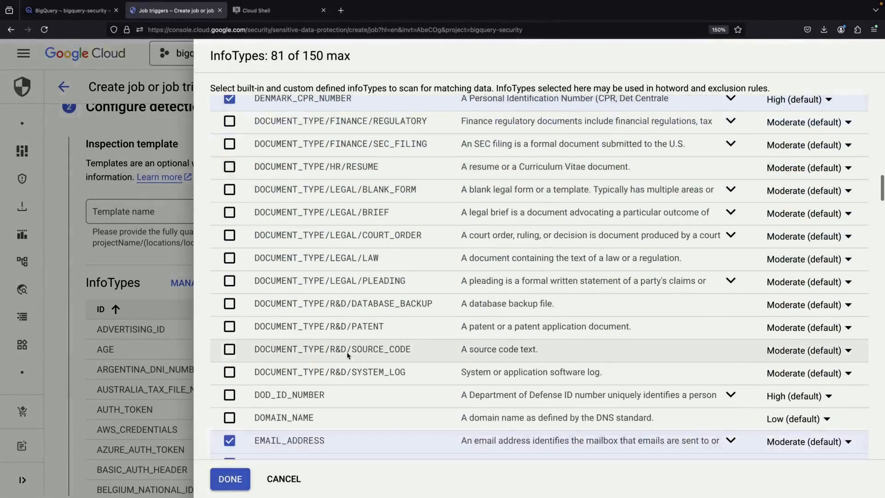
{"action": "scroll", "coordinate": [348, 356], "scroll_direction": "up", "scroll_amount": 20}
{"action": "left_click", "coordinate": [230, 257]}
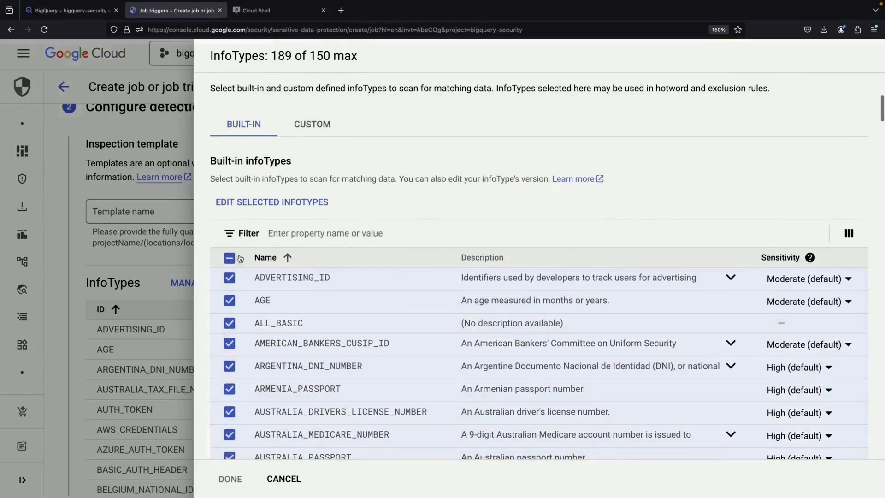
{"action": "left_click", "coordinate": [229, 258]}
Select CREDIT_CARD_NUMBER, CREDIT_CARD_TRACK_NUMBER and US_SOCIAL_SECURITY_NUMBER and confirm
{"action": "scroll", "coordinate": [329, 358], "scroll_direction": "down", "scroll_amount": 15}
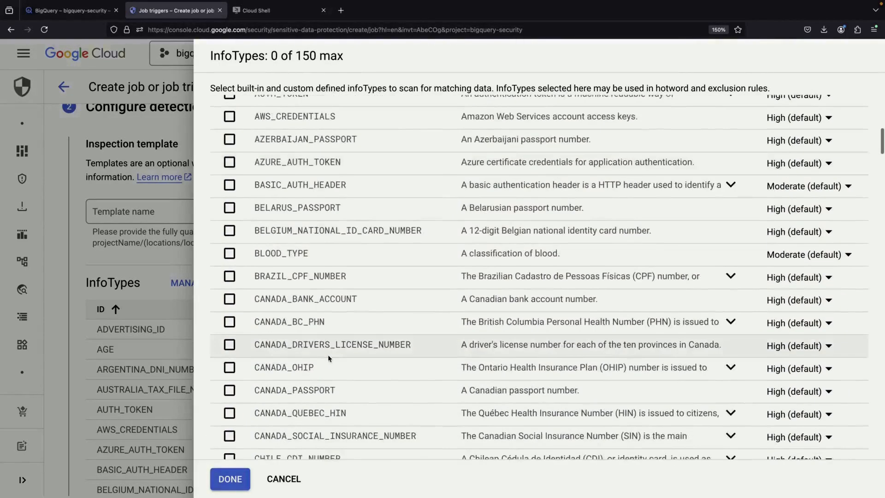
{"action": "scroll", "coordinate": [328, 355], "scroll_direction": "down", "scroll_amount": 2}
{"action": "left_click", "coordinate": [229, 300]}
{"action": "left_click", "coordinate": [230, 322]}
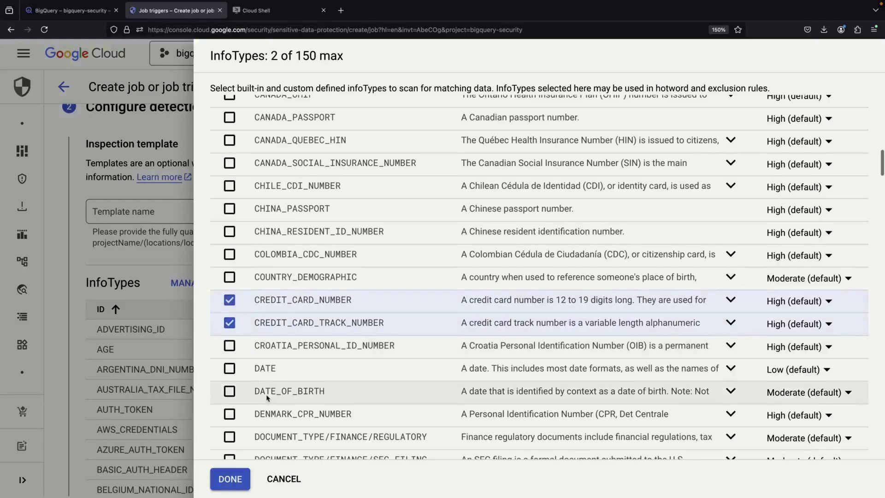
{"action": "scroll", "coordinate": [267, 396], "scroll_direction": "down", "scroll_amount": 6}
{"action": "scroll", "coordinate": [267, 396], "scroll_direction": "down", "scroll_amount": 20}
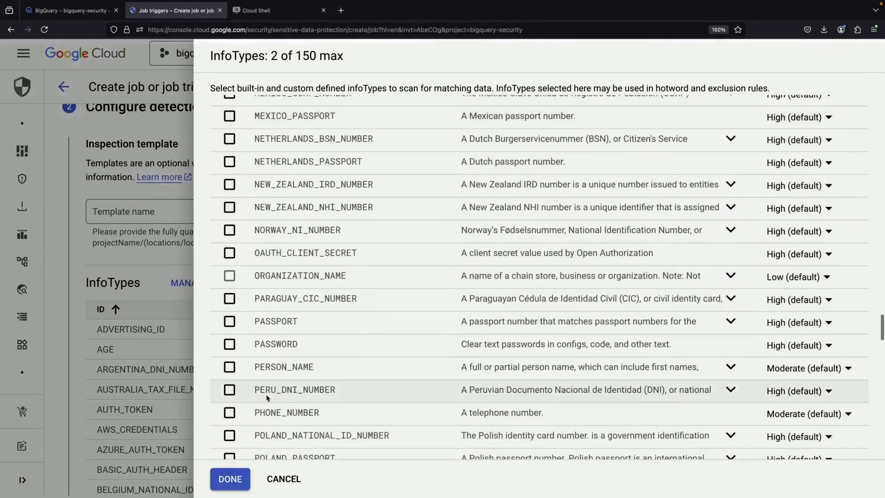
{"action": "scroll", "coordinate": [267, 397], "scroll_direction": "down", "scroll_amount": 5}
{"action": "scroll", "coordinate": [276, 277], "scroll_direction": "up", "scroll_amount": 20}
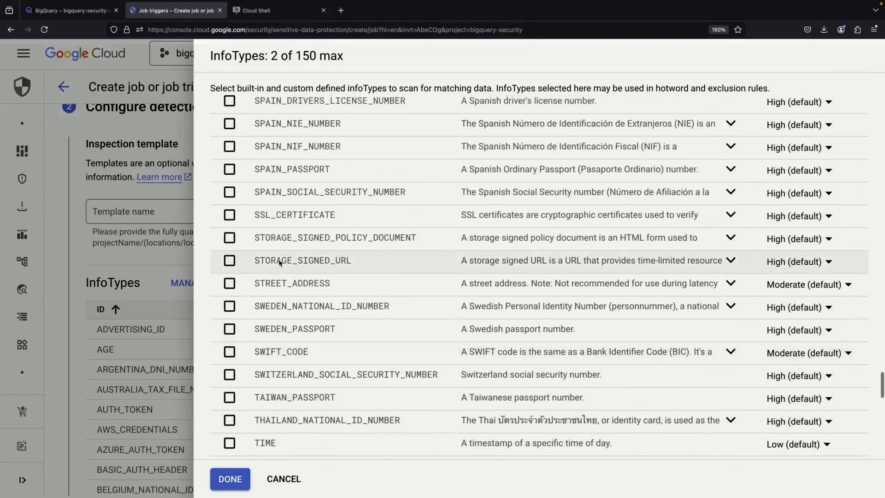
{"action": "scroll", "coordinate": [277, 378], "scroll_direction": "down", "scroll_amount": 20}
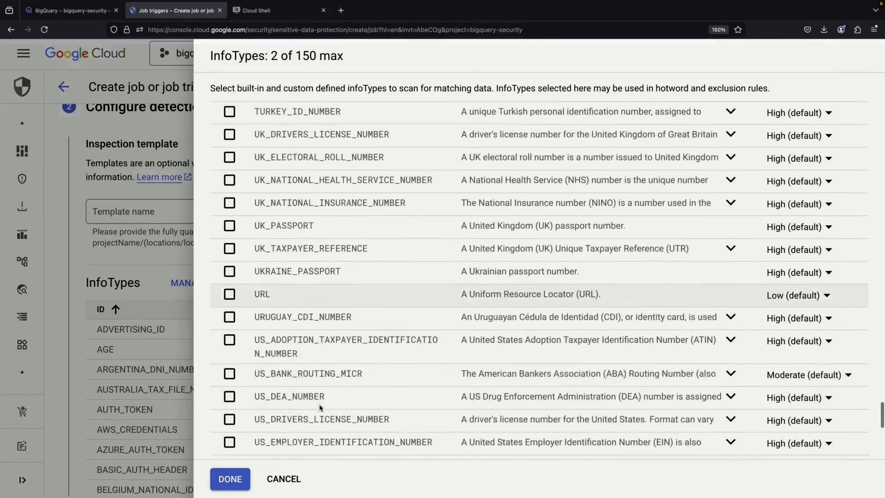
{"action": "scroll", "coordinate": [319, 404], "scroll_direction": "down", "scroll_amount": 2}
{"action": "left_click", "coordinate": [229, 386]}
{"action": "scroll", "coordinate": [383, 422], "scroll_direction": "down", "scroll_amount": 6}
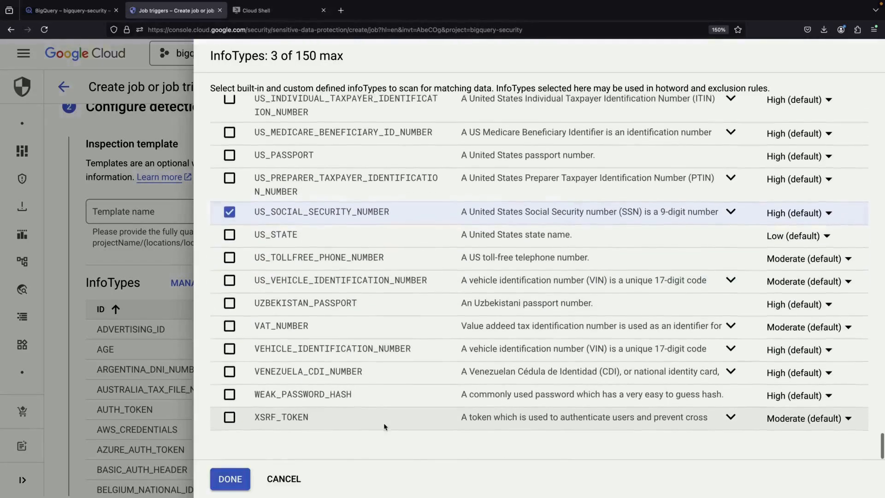
{"action": "scroll", "coordinate": [281, 404], "scroll_direction": "up", "scroll_amount": 20}
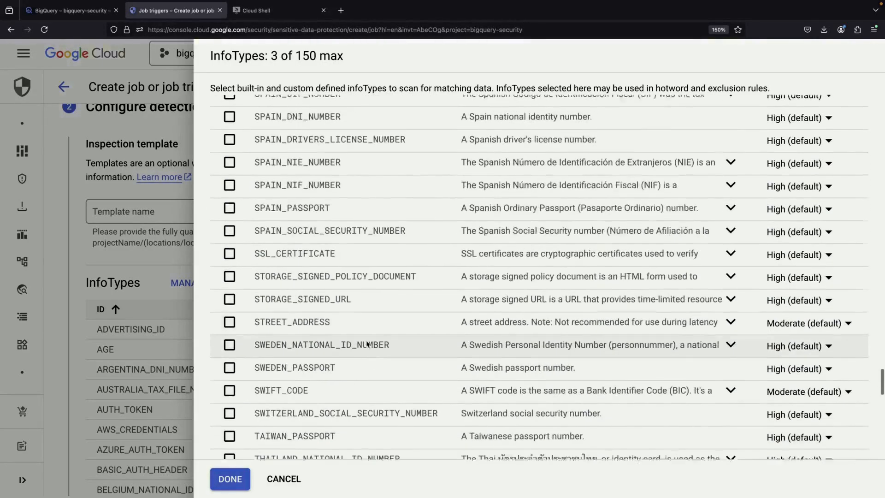
{"action": "left_click", "coordinate": [233, 478]}
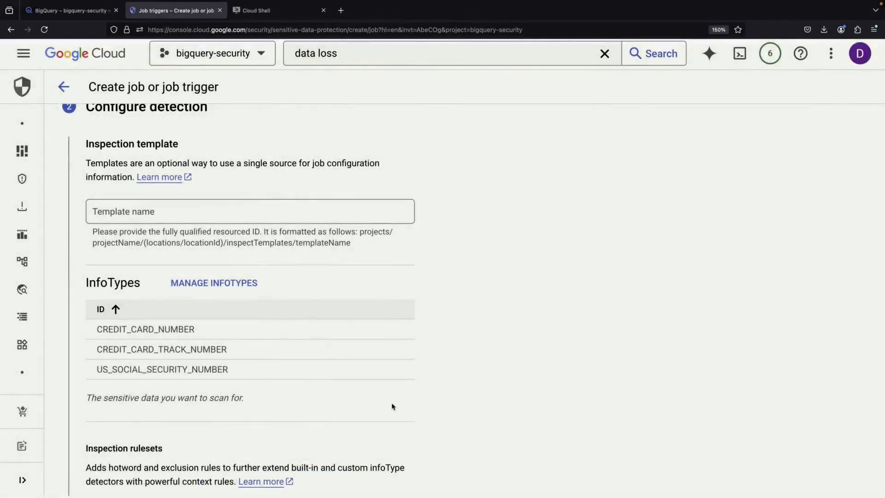
Continue to the job's actions and open the console home page in a new tab
{"action": "scroll", "coordinate": [392, 406], "scroll_direction": "down", "scroll_amount": 8}
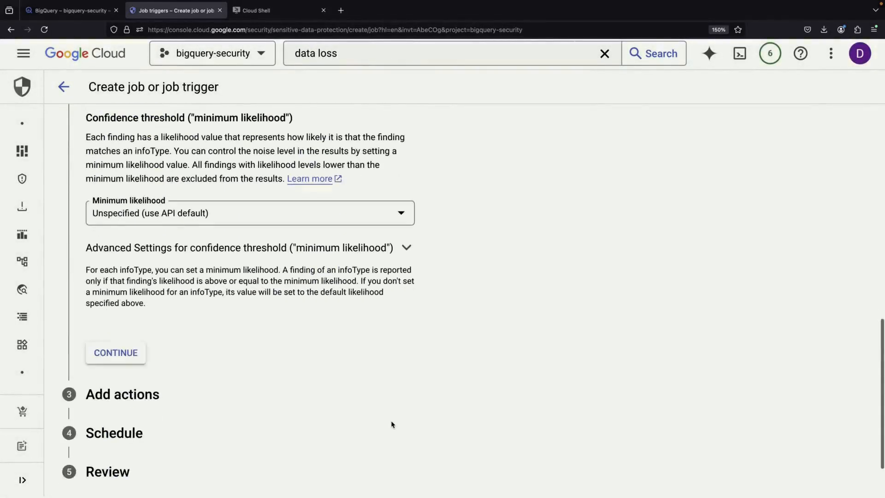
{"action": "left_click", "coordinate": [116, 366]}
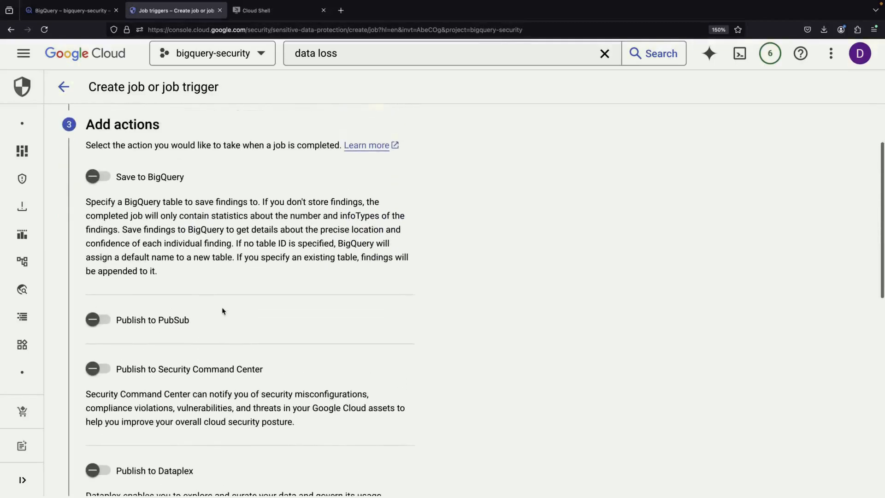
{"action": "right_click", "coordinate": [110, 53]}
{"action": "left_click", "coordinate": [147, 54]}
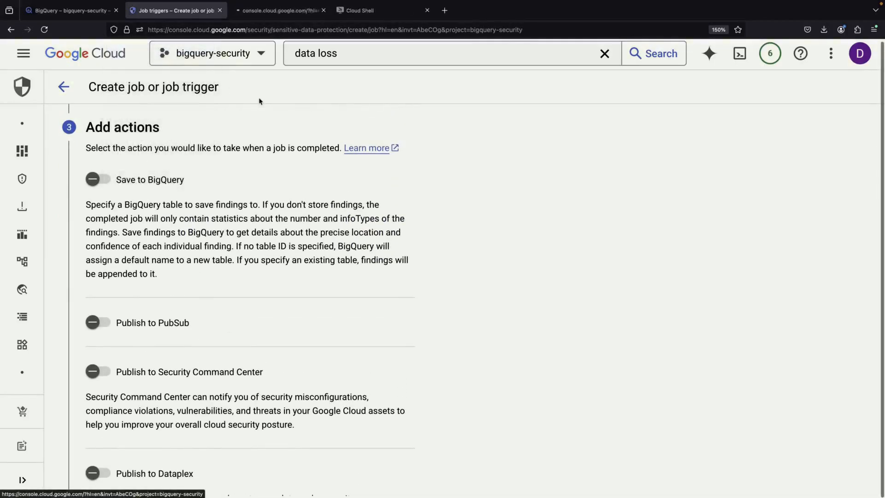
Turn saving findings to a BigQuery table on, then back off
{"action": "scroll", "coordinate": [278, 319], "scroll_direction": "down", "scroll_amount": 1}
{"action": "scroll", "coordinate": [476, 286], "scroll_direction": "down", "scroll_amount": 6}
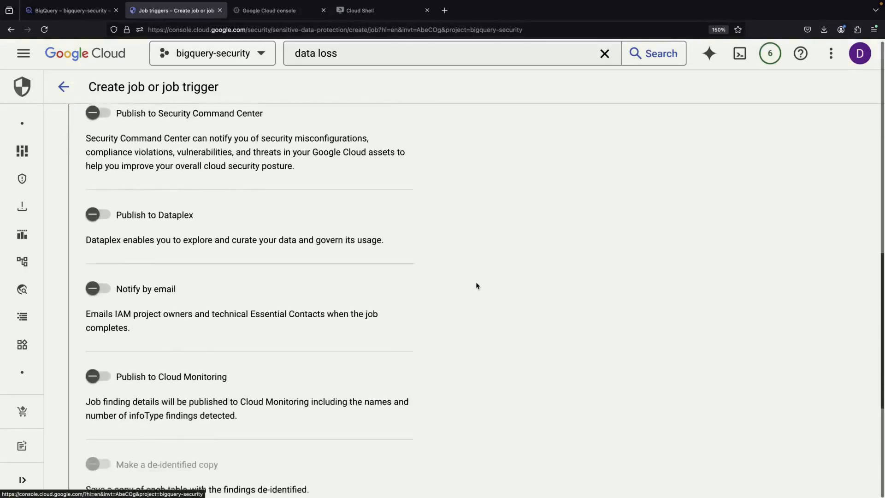
{"action": "scroll", "coordinate": [477, 286], "scroll_direction": "up", "scroll_amount": 4}
{"action": "scroll", "coordinate": [477, 285], "scroll_direction": "up", "scroll_amount": 3}
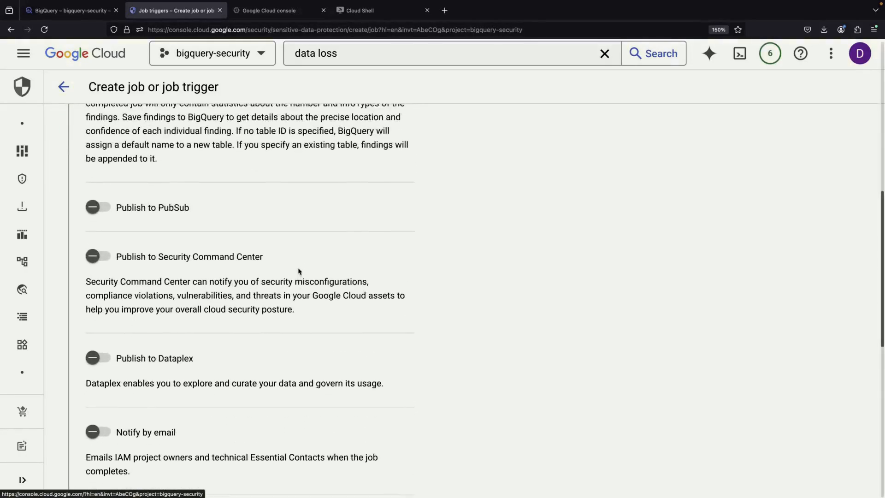
{"action": "left_click", "coordinate": [99, 164]}
{"action": "scroll", "coordinate": [174, 365], "scroll_direction": "down", "scroll_amount": 2}
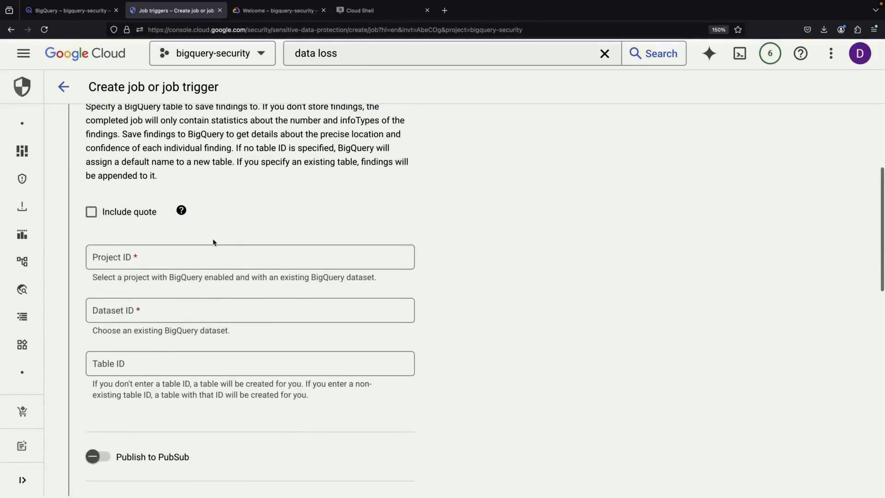
{"action": "scroll", "coordinate": [213, 243], "scroll_direction": "up", "scroll_amount": 1}
{"action": "left_click", "coordinate": [95, 119]}
{"action": "scroll", "coordinate": [146, 290], "scroll_direction": "down", "scroll_amount": 1}
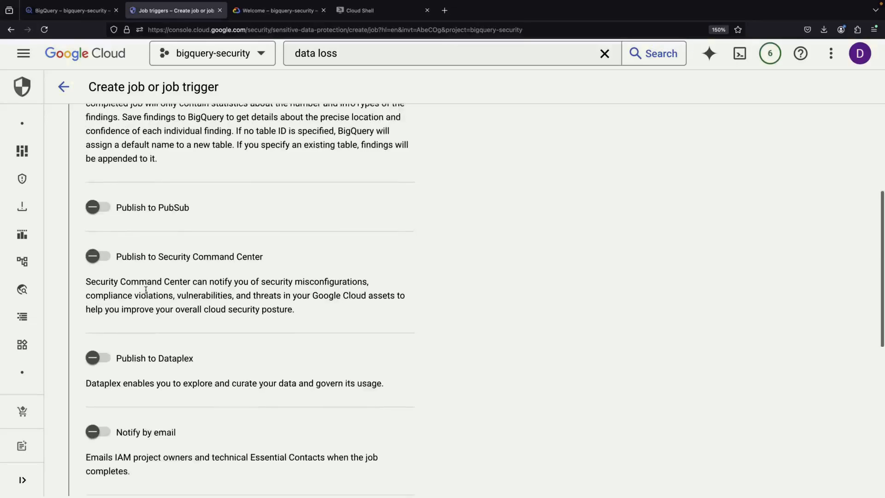
{"action": "scroll", "coordinate": [145, 290], "scroll_direction": "down", "scroll_amount": 1}
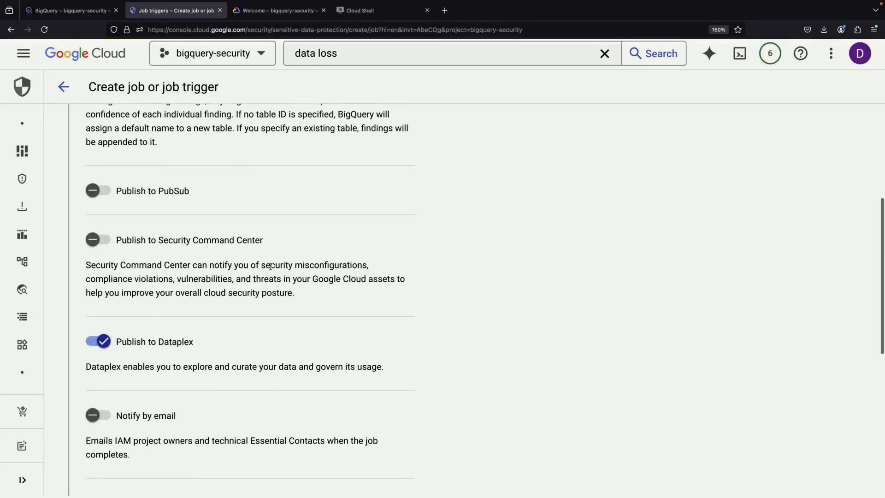
Search 'dataplex' in the new tab, check the Cloud Dataplex API, and return to the job
{"action": "left_click", "coordinate": [295, 10]}
{"action": "left_click", "coordinate": [376, 53]}
{"action": "type", "text": "dataplex"}
{"action": "left_click", "coordinate": [435, 104]}
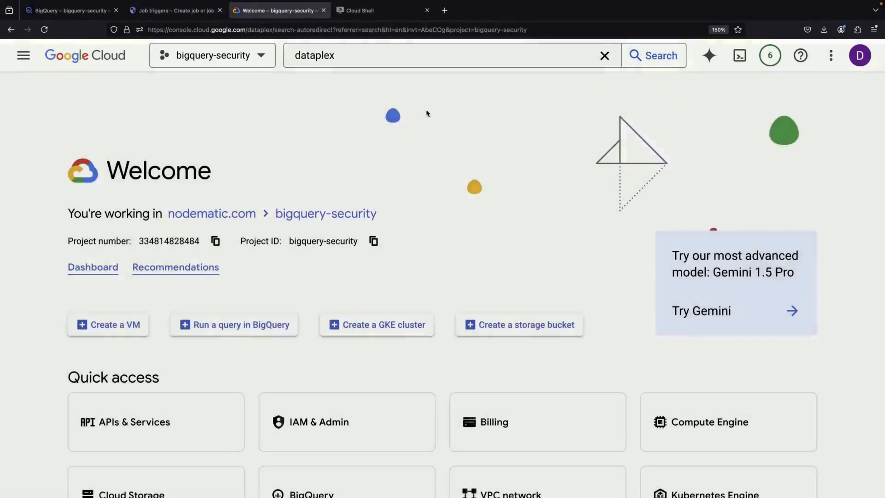
{"action": "left_click", "coordinate": [375, 67]}
{"action": "left_click", "coordinate": [243, 177]}
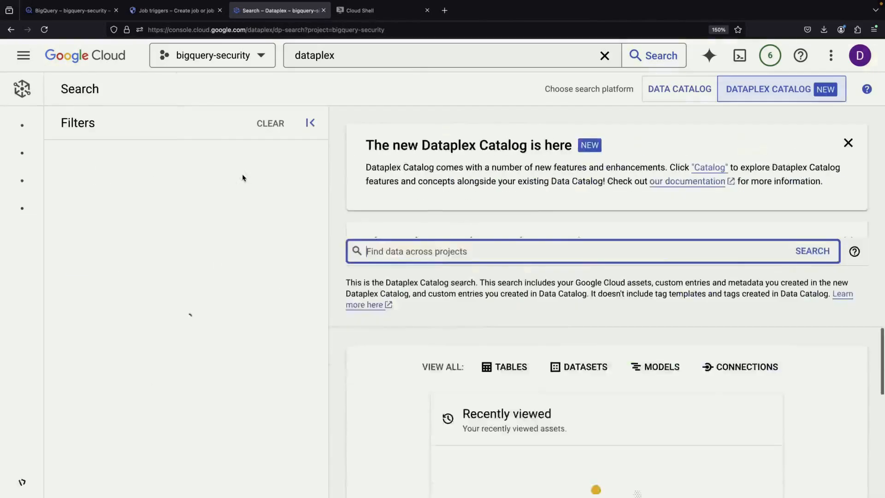
{"action": "left_click", "coordinate": [333, 57]}
{"action": "left_click", "coordinate": [377, 175]}
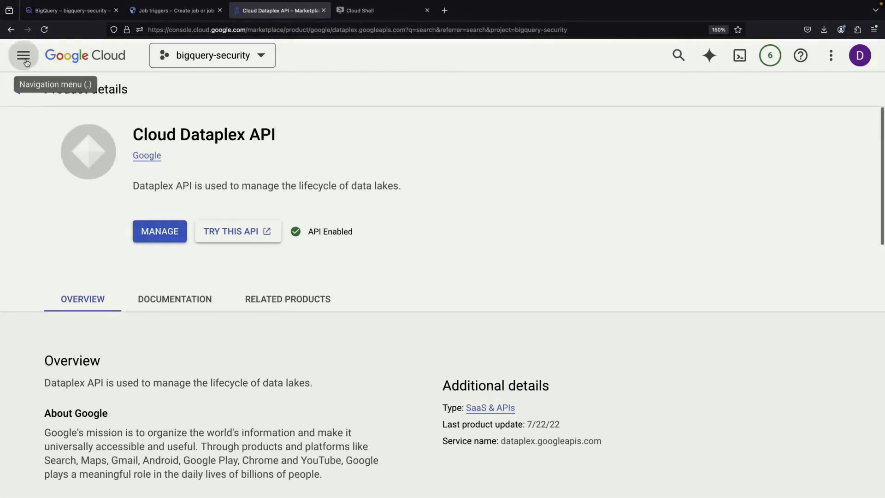
{"action": "left_click", "coordinate": [19, 89]}
{"action": "left_click", "coordinate": [180, 11]}
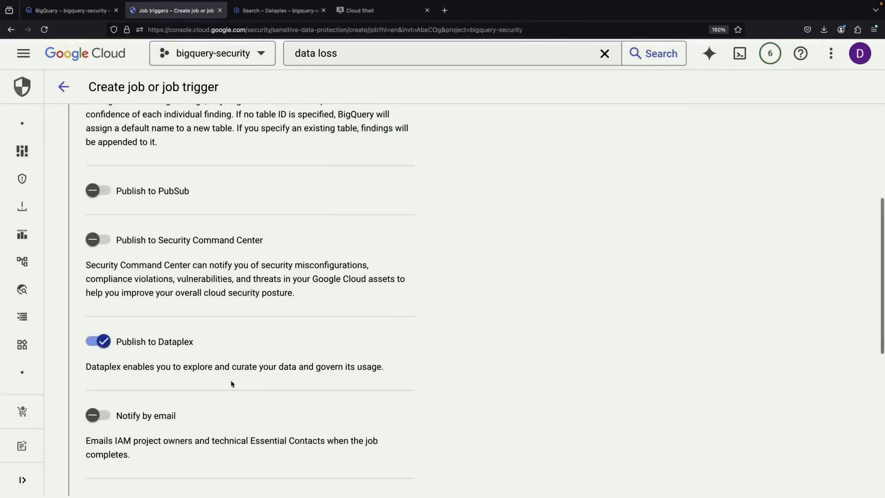
Keep the one-off schedule and create the employees inspection job, accepting the cost warning
{"action": "scroll", "coordinate": [231, 385], "scroll_direction": "down", "scroll_amount": 6}
{"action": "left_click", "coordinate": [171, 364]}
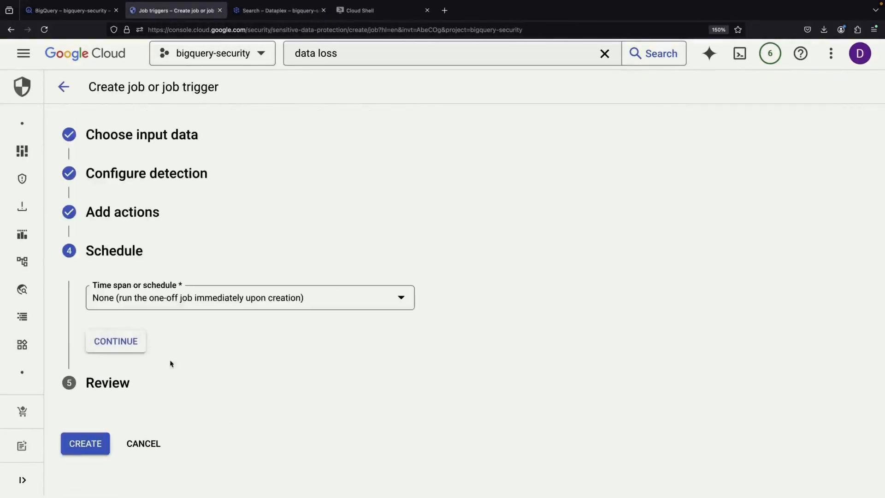
{"action": "left_click", "coordinate": [115, 341]}
{"action": "scroll", "coordinate": [124, 414], "scroll_direction": "down", "scroll_amount": 10}
{"action": "left_click", "coordinate": [93, 468]}
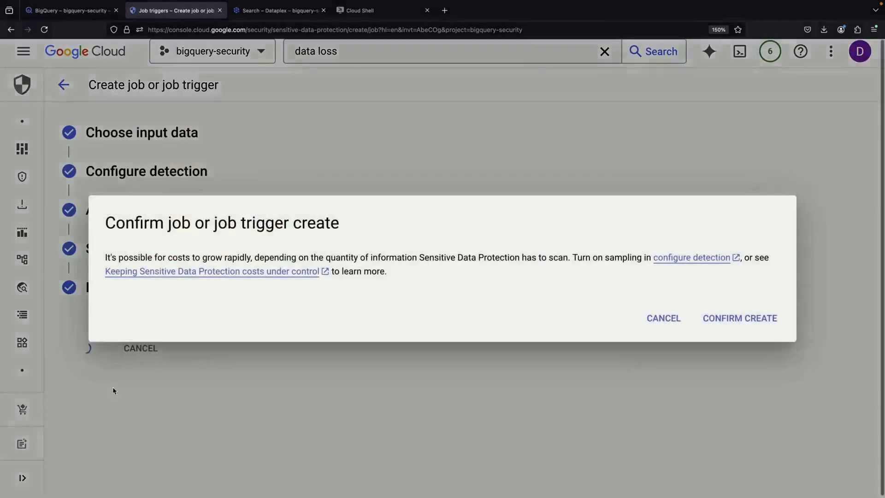
{"action": "left_click", "coordinate": [680, 317]}
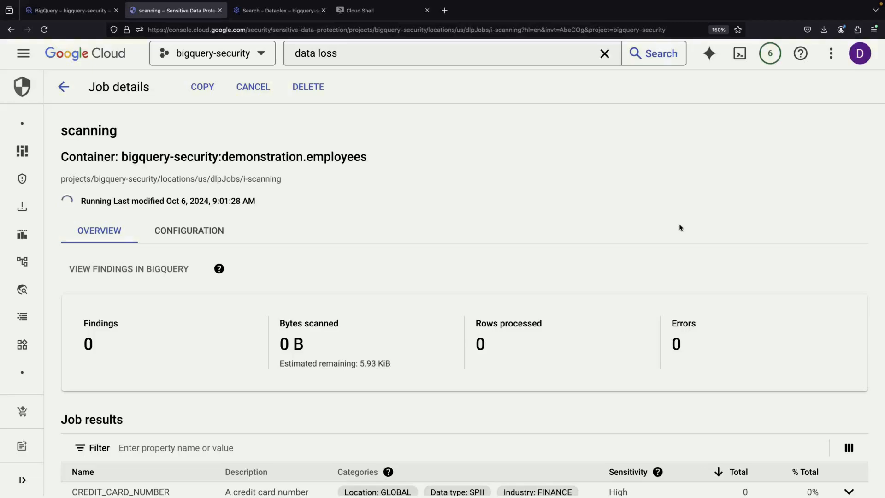
Review the 88 US_SOCIAL_SECURITY_NUMBER findings, then move to the Dataplex search tab
{"action": "scroll", "coordinate": [188, 291], "scroll_direction": "down", "scroll_amount": 2}
{"action": "double_click", "coordinate": [93, 283]}
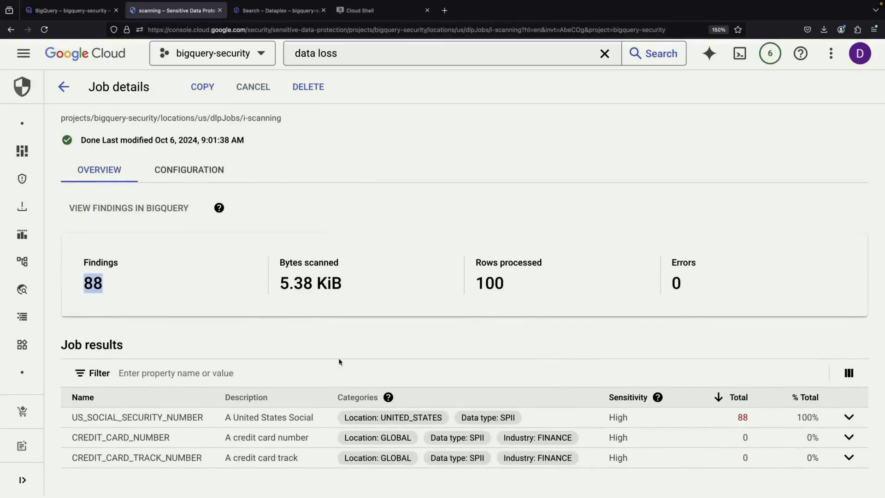
{"action": "left_click", "coordinate": [731, 418]}
{"action": "scroll", "coordinate": [574, 390], "scroll_direction": "down", "scroll_amount": 5}
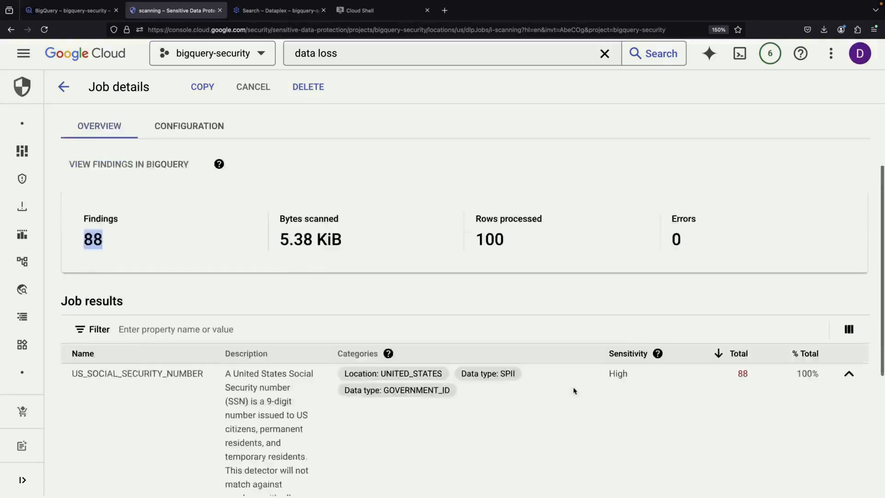
{"action": "scroll", "coordinate": [616, 267], "scroll_direction": "up", "scroll_amount": 3}
{"action": "scroll", "coordinate": [628, 340], "scroll_direction": "down", "scroll_amount": 1}
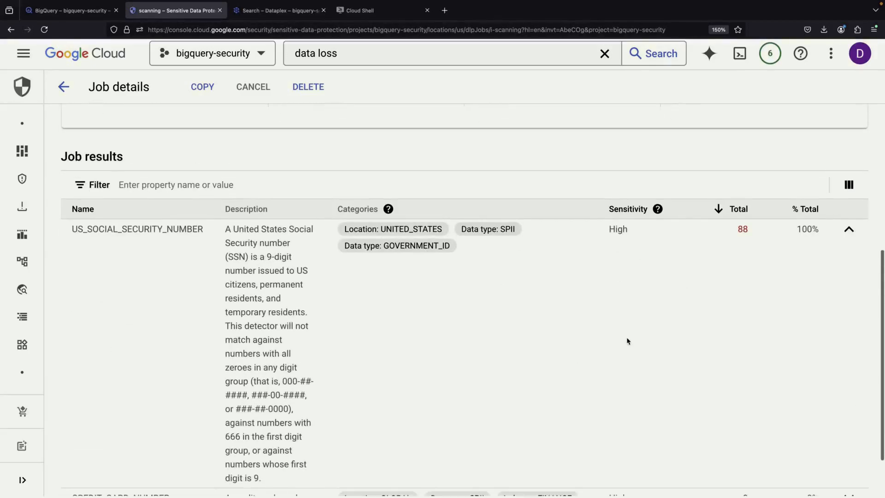
{"action": "scroll", "coordinate": [706, 245], "scroll_direction": "up", "scroll_amount": 5}
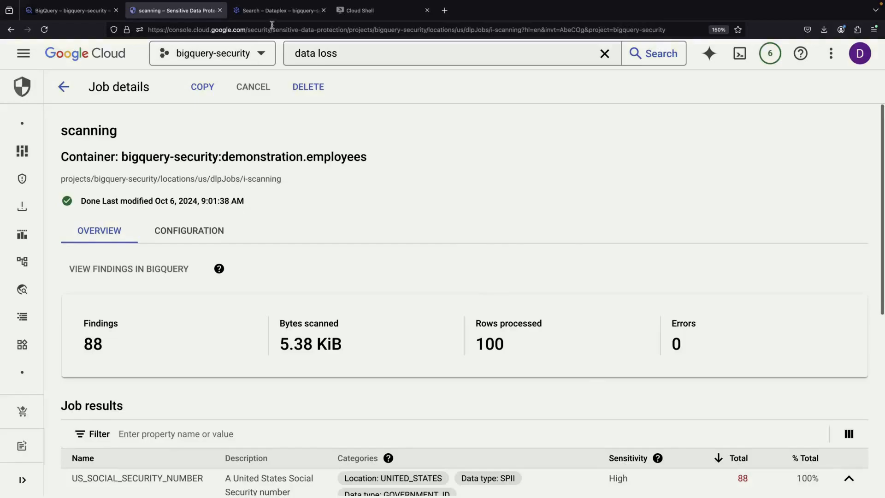
{"action": "key", "text": "ctrl+Tab"}
{"action": "scroll", "coordinate": [214, 330], "scroll_direction": "down", "scroll_amount": 6}
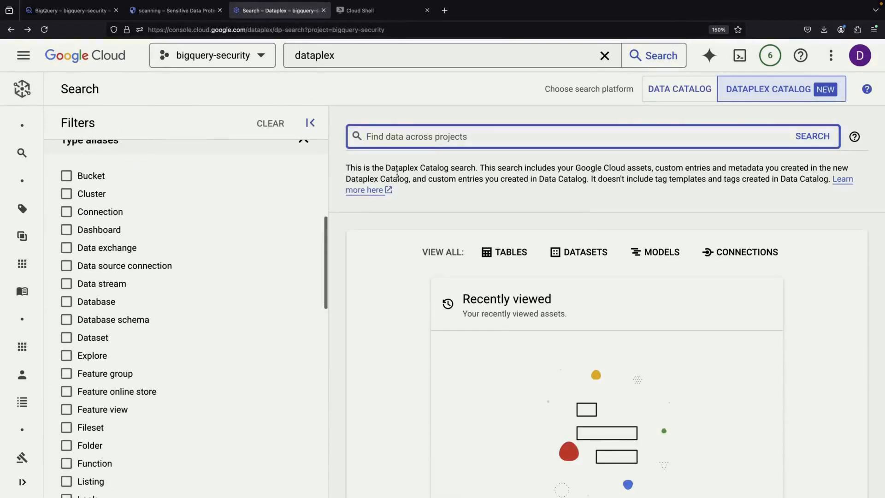
Filter the catalog search to tables and view the employees entry's tags in Data Catalog
{"action": "left_click", "coordinate": [513, 250]}
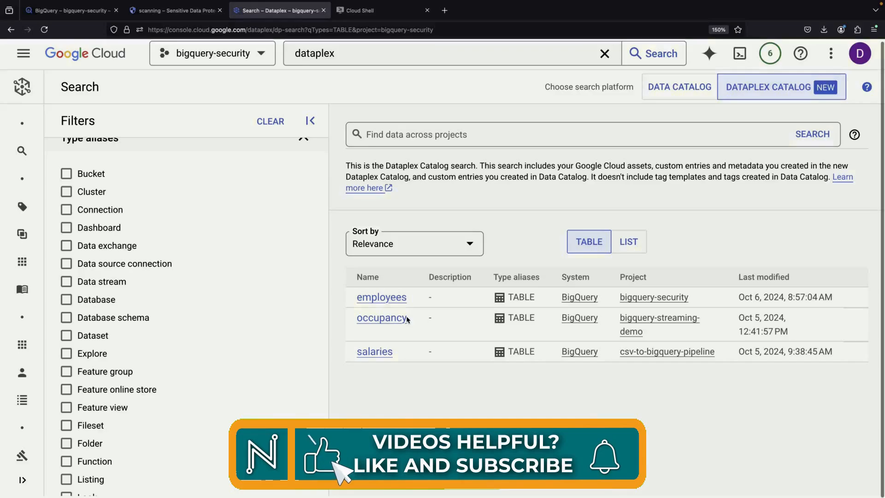
{"action": "left_click", "coordinate": [390, 299]}
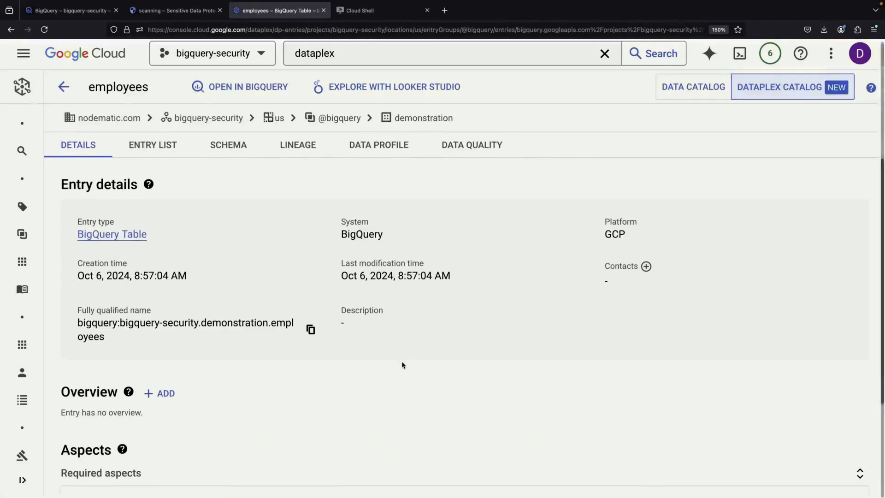
{"action": "scroll", "coordinate": [402, 364], "scroll_direction": "down", "scroll_amount": 3}
{"action": "scroll", "coordinate": [397, 324], "scroll_direction": "up", "scroll_amount": 3}
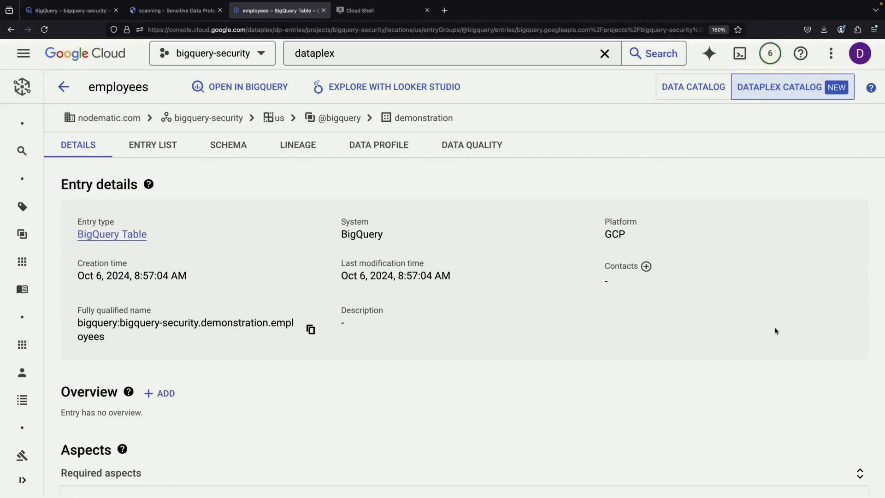
{"action": "left_click", "coordinate": [713, 100]}
{"action": "scroll", "coordinate": [395, 323], "scroll_direction": "down", "scroll_amount": 3}
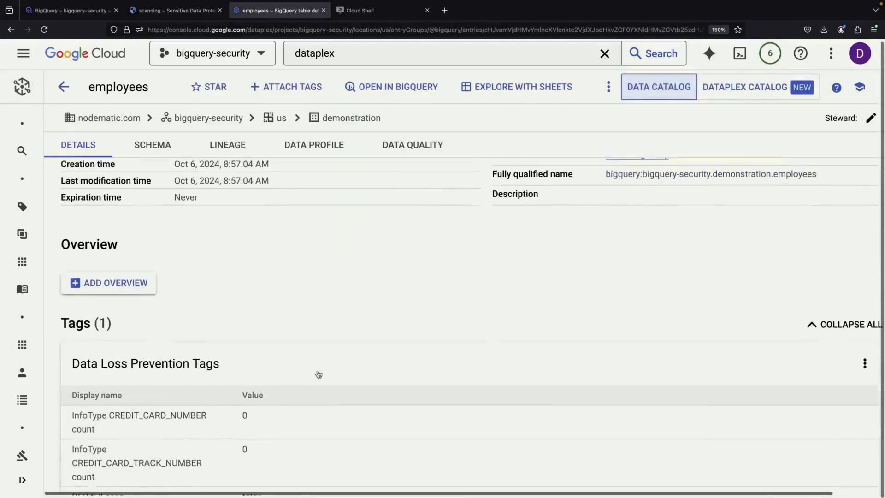
{"action": "scroll", "coordinate": [234, 346], "scroll_direction": "down", "scroll_amount": 5}
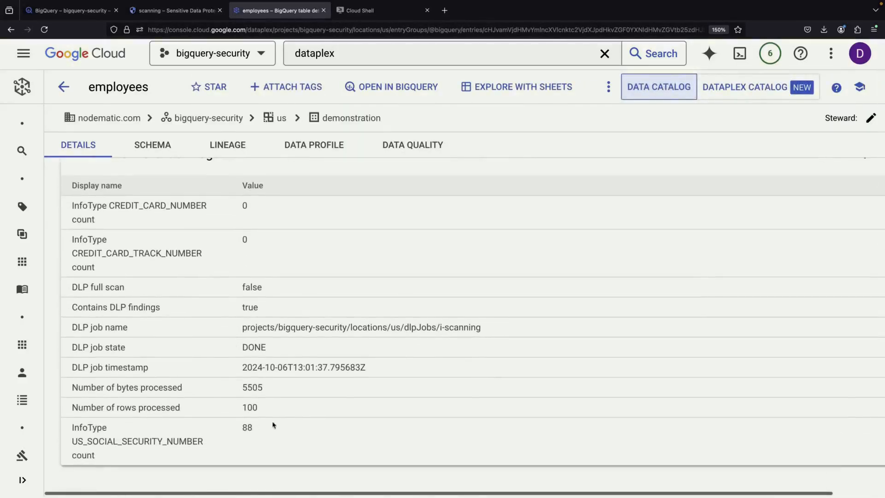
{"action": "scroll", "coordinate": [306, 188], "scroll_direction": "up", "scroll_amount": 10}
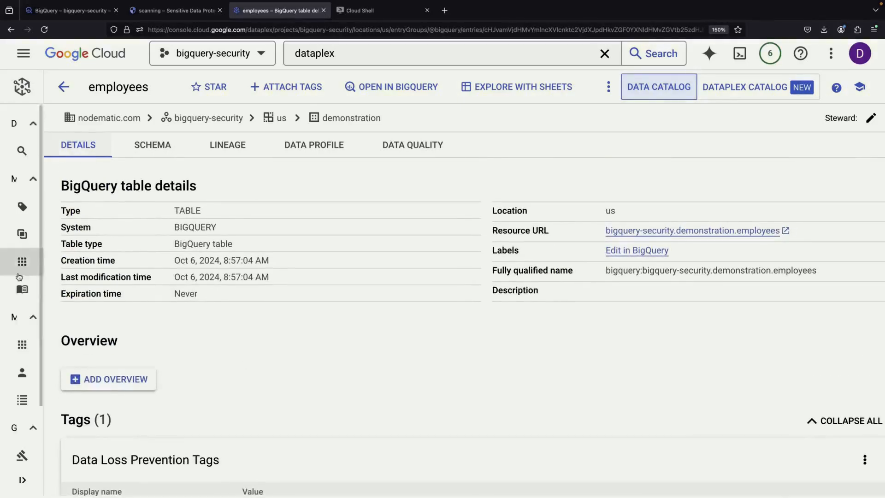
Return to the catalog search and filter results by Data Loss Prevention Tags
{"action": "left_click", "coordinate": [65, 85]}
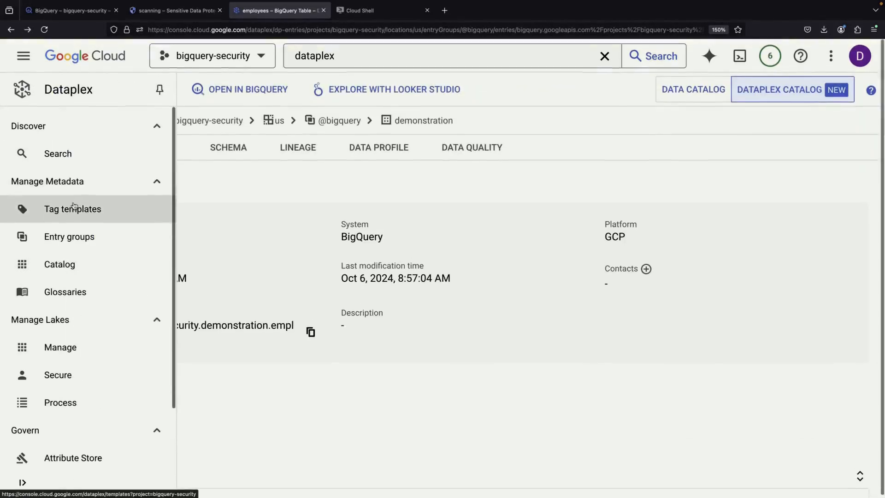
{"action": "left_click", "coordinate": [22, 152]}
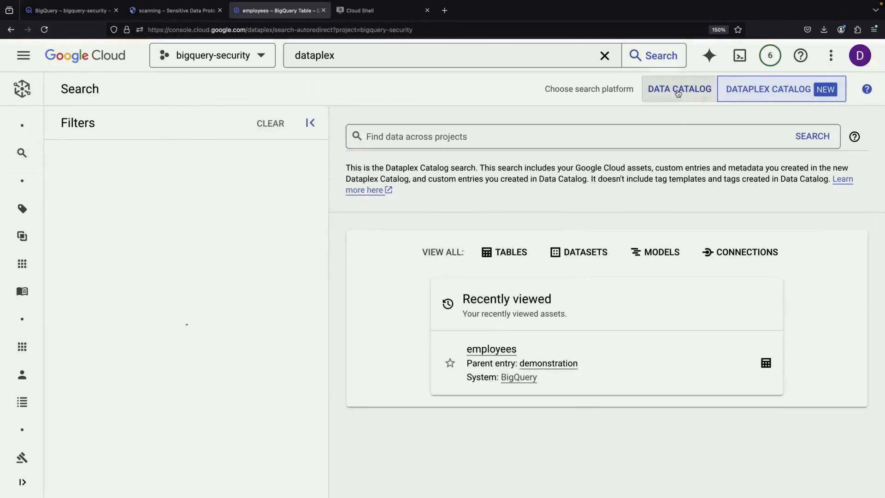
{"action": "scroll", "coordinate": [176, 355], "scroll_direction": "down", "scroll_amount": 6}
{"action": "scroll", "coordinate": [175, 355], "scroll_direction": "down", "scroll_amount": 8}
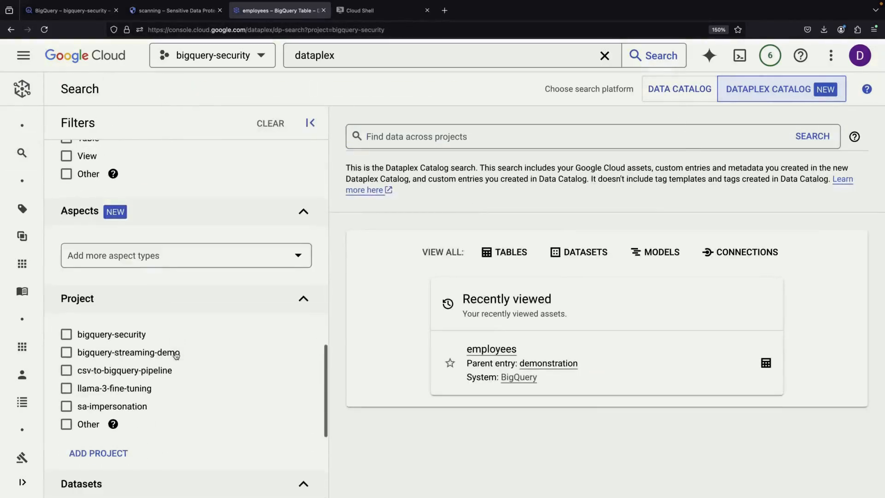
{"action": "left_click", "coordinate": [707, 96]}
{"action": "scroll", "coordinate": [207, 354], "scroll_direction": "down", "scroll_amount": 10}
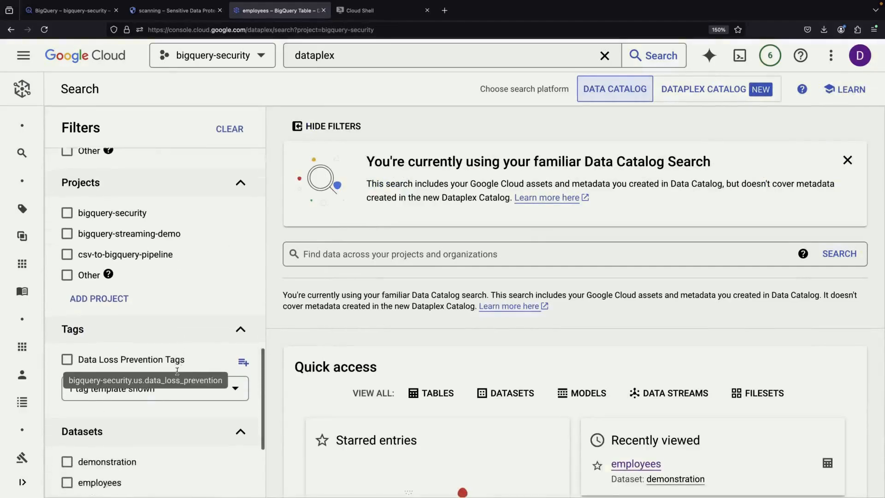
{"action": "left_click", "coordinate": [123, 280]}
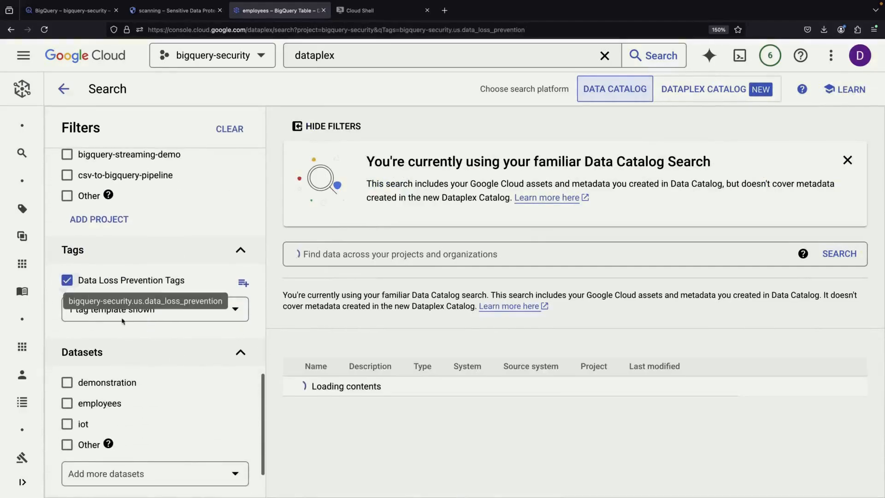
{"action": "left_click", "coordinate": [184, 309]}
{"action": "left_click", "coordinate": [249, 403]}
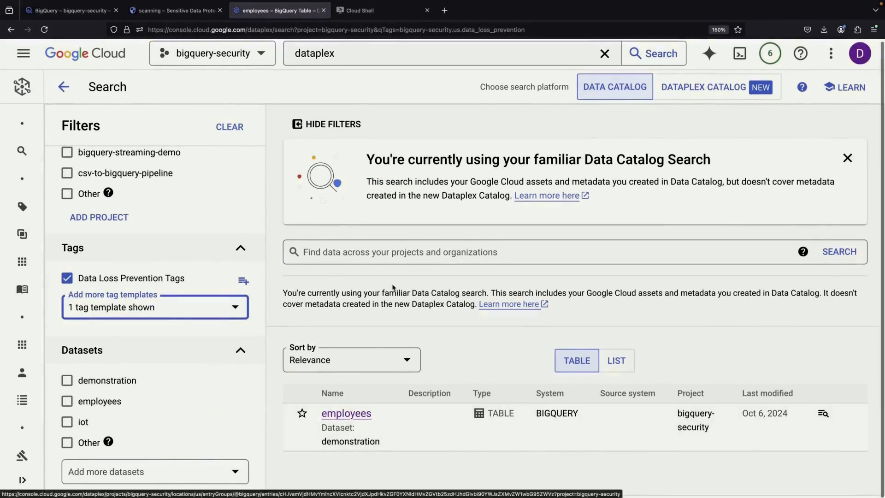
Recheck the scan job results, then bring up the BigQuery employees table preview
{"action": "left_click", "coordinate": [147, 11]}
{"action": "scroll", "coordinate": [263, 306], "scroll_direction": "down", "scroll_amount": 6}
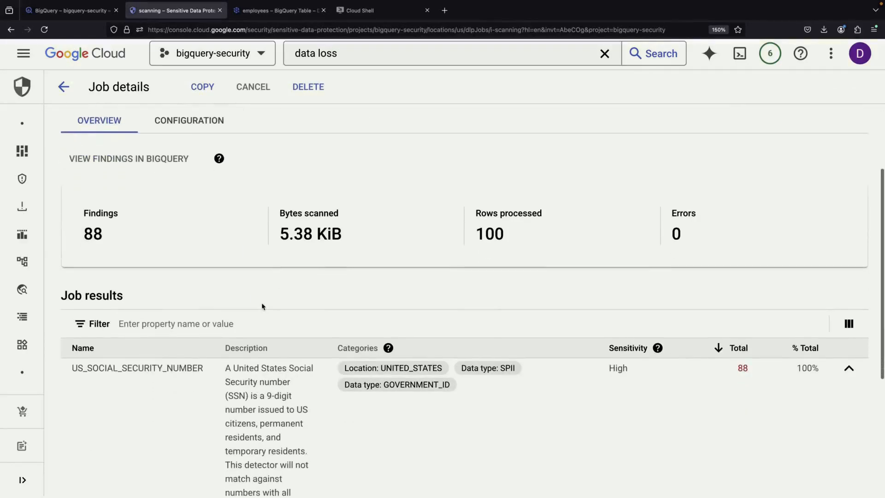
{"action": "scroll", "coordinate": [230, 337], "scroll_direction": "down", "scroll_amount": 2}
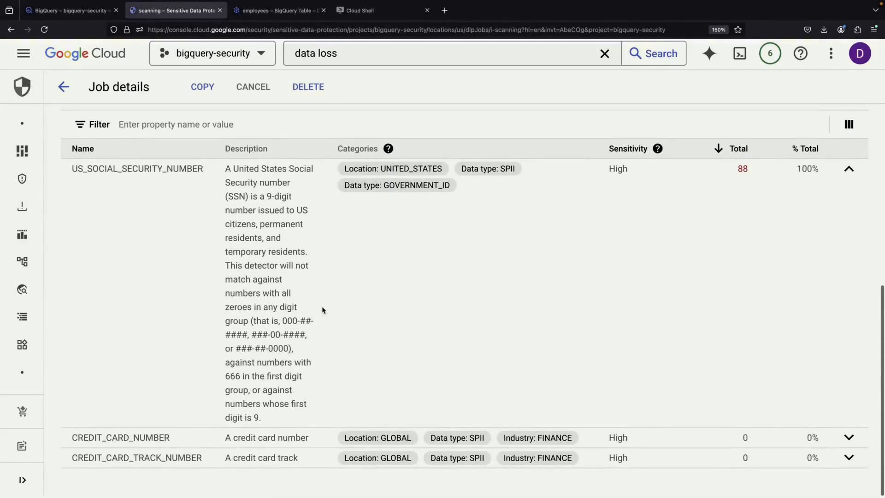
{"action": "scroll", "coordinate": [322, 309], "scroll_direction": "up", "scroll_amount": 1}
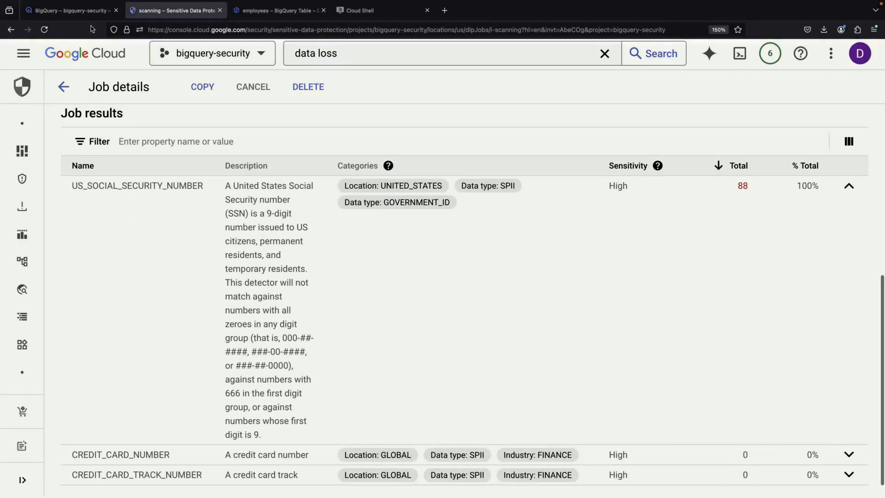
{"action": "left_click", "coordinate": [69, 10]}
Enable the Data Catalog API from the Policy tags page and start a new taxonomy
{"action": "left_click", "coordinate": [545, 466]}
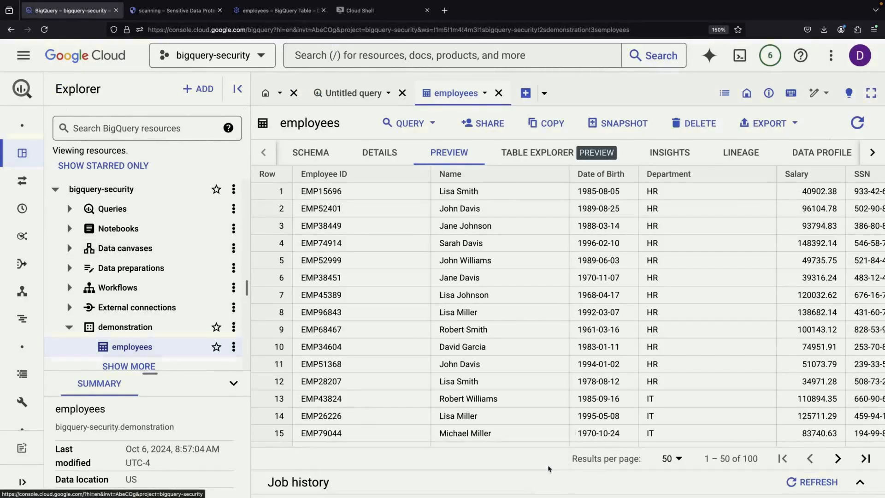
{"action": "mouse_move", "coordinate": [28, 388]}
{"action": "scroll", "coordinate": [37, 392], "scroll_direction": "down", "scroll_amount": 5}
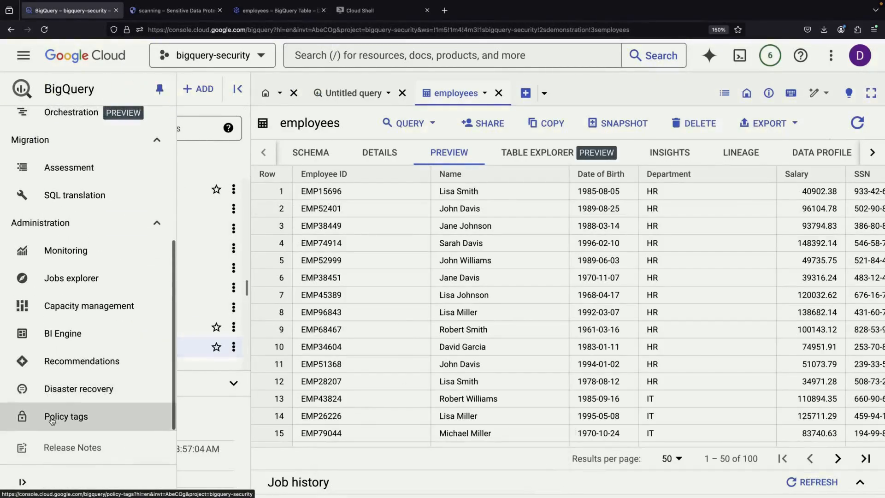
{"action": "left_click", "coordinate": [53, 419]}
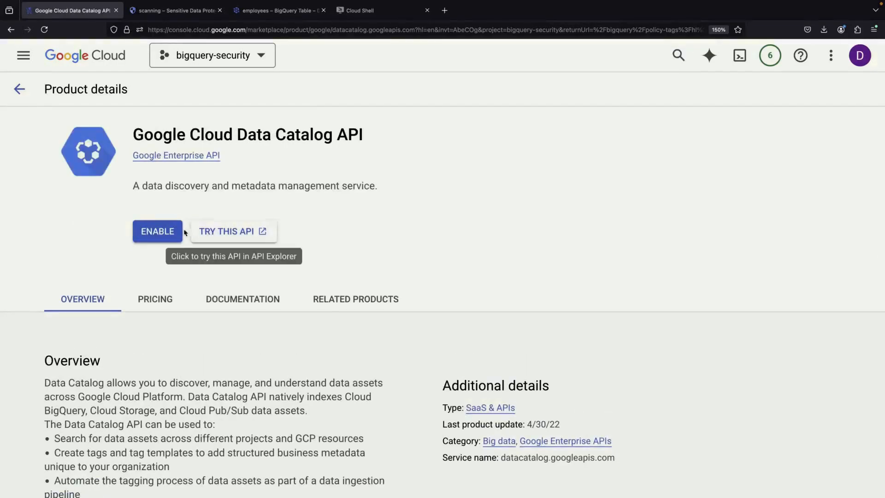
{"action": "left_click", "coordinate": [156, 231]}
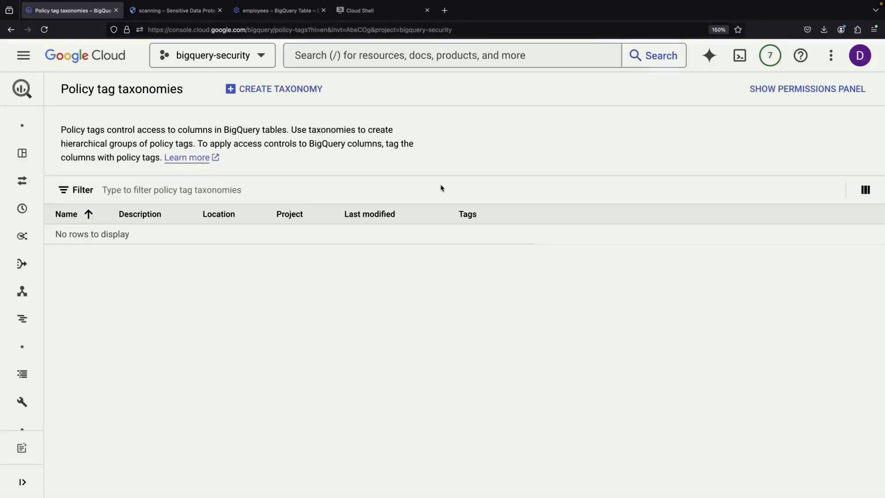
{"action": "left_click", "coordinate": [250, 90]}
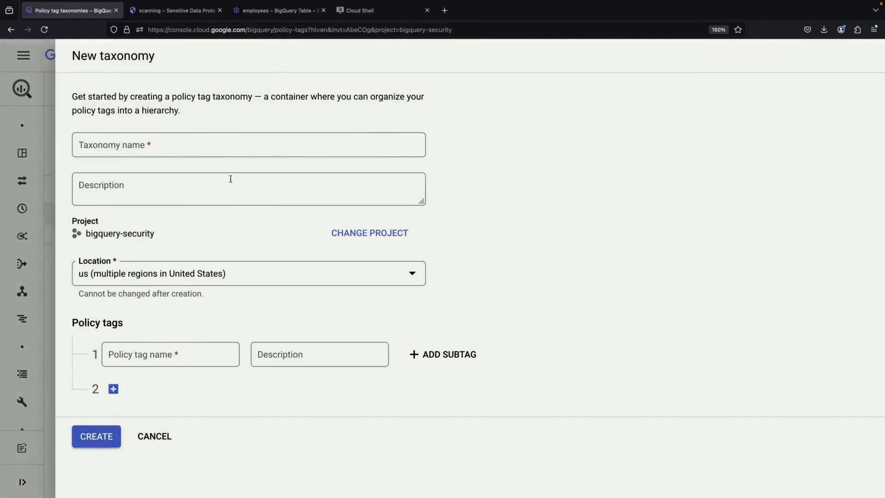
Create the 'sensitive' taxonomy with an 'ssn' policy tag
{"action": "left_click", "coordinate": [221, 141]}
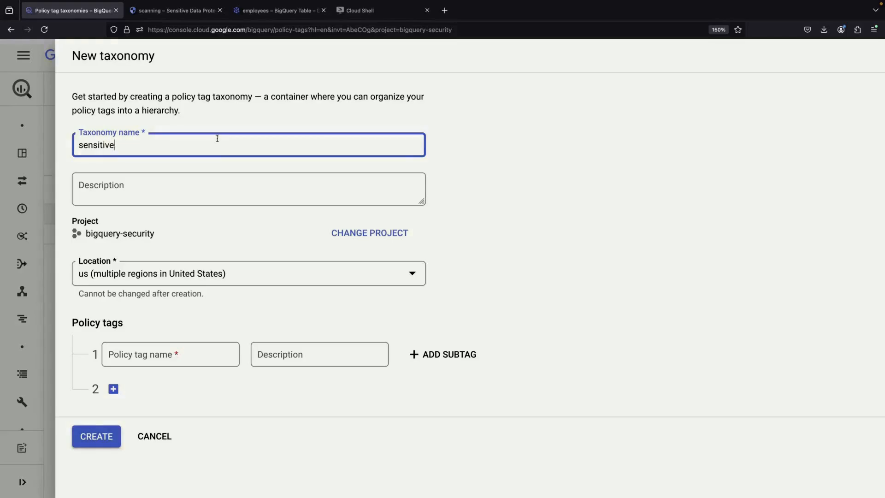
{"action": "left_click", "coordinate": [190, 354]}
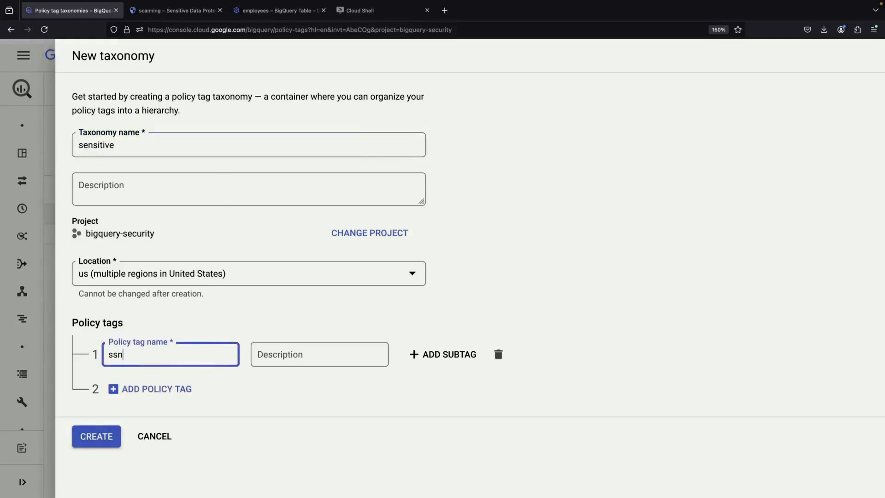
{"action": "left_click", "coordinate": [94, 437]}
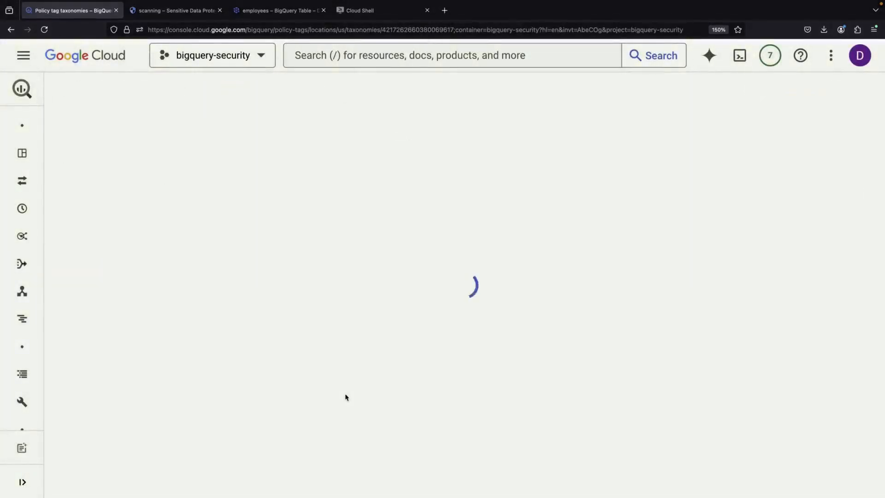
Select the ssn policy tag and bring up its data masking policies
{"action": "scroll", "coordinate": [341, 317], "scroll_direction": "down", "scroll_amount": 2}
{"action": "left_click", "coordinate": [80, 440]}
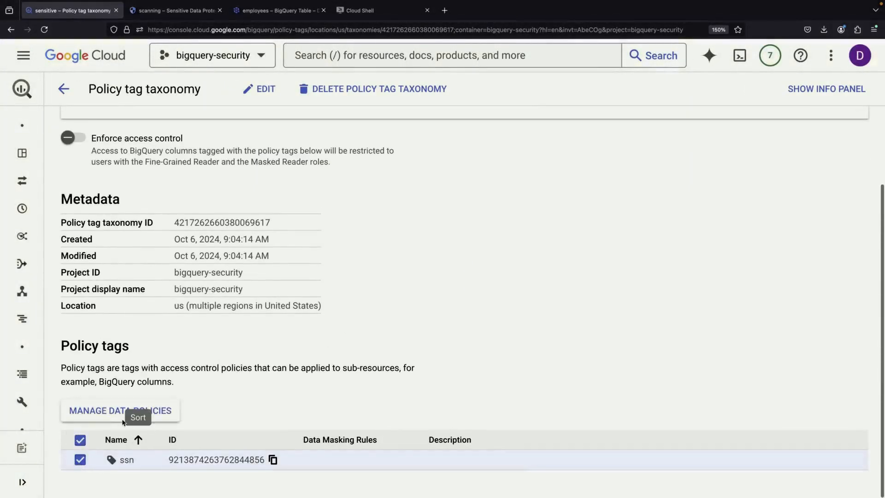
{"action": "left_click", "coordinate": [105, 412]}
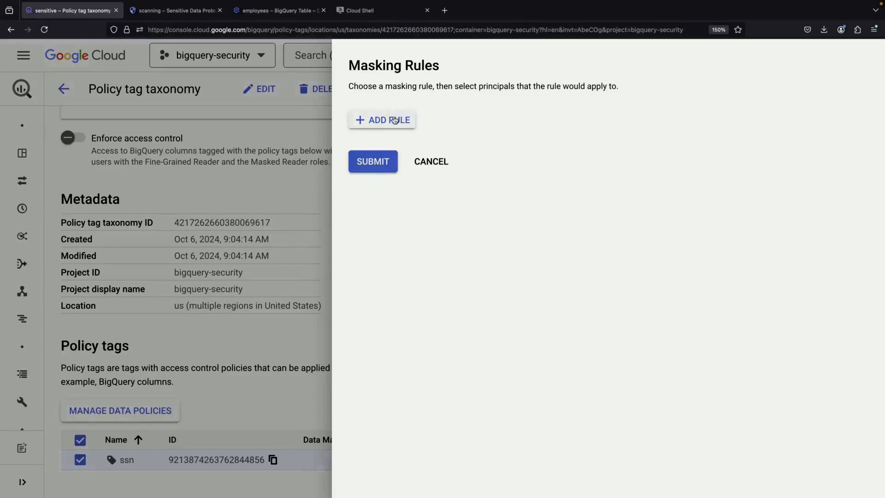
Add a 'mask' rule using Last Four Characters for the user's e-mail principal and submit it
{"action": "left_click", "coordinate": [402, 120]}
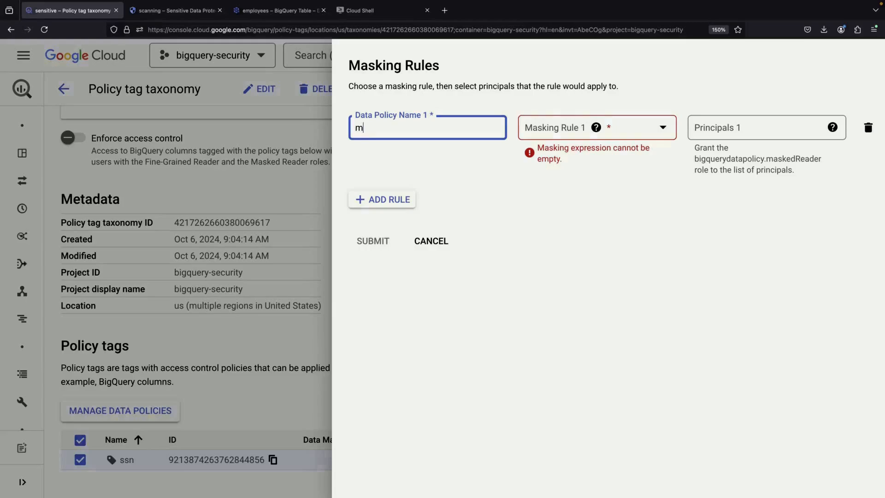
{"action": "left_click", "coordinate": [602, 134]}
{"action": "scroll", "coordinate": [618, 245], "scroll_direction": "down", "scroll_amount": 1}
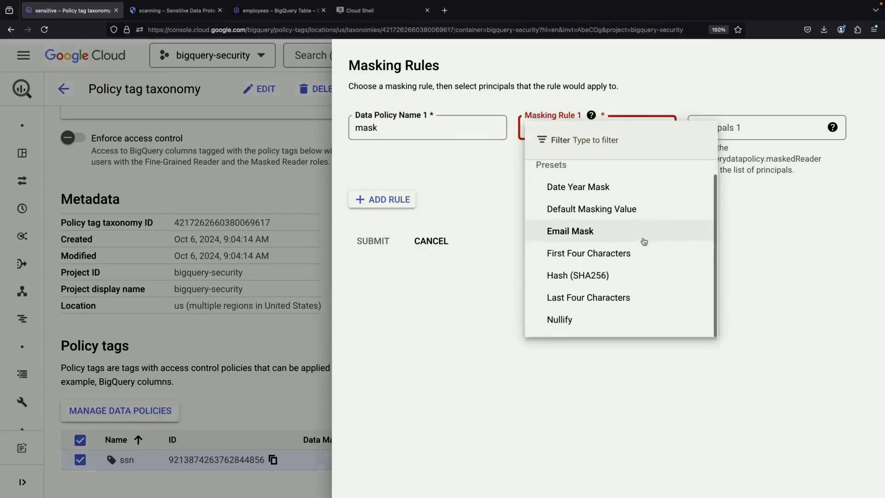
{"action": "left_click", "coordinate": [635, 301]}
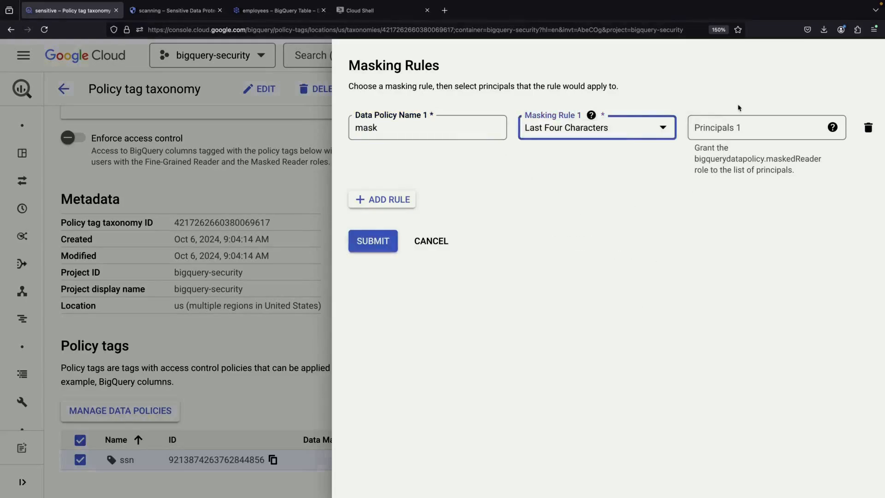
{"action": "left_click", "coordinate": [739, 133]}
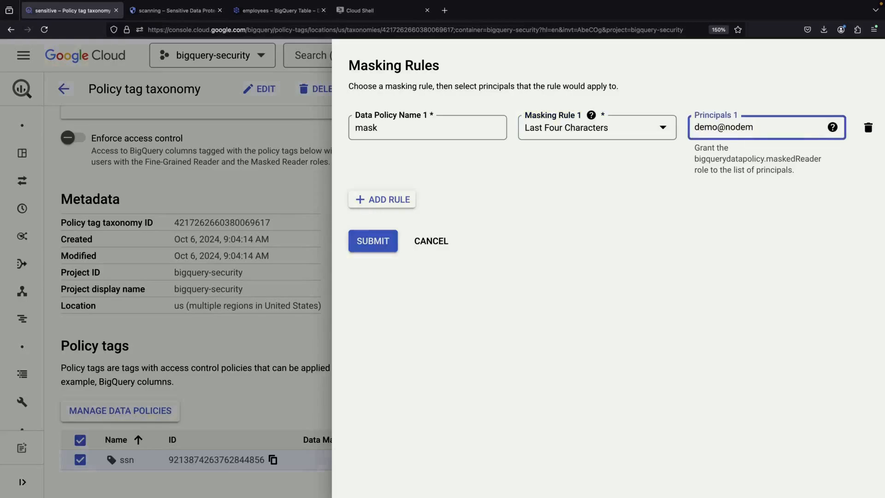
{"action": "key", "text": "Return"}
{"action": "left_click", "coordinate": [436, 240]}
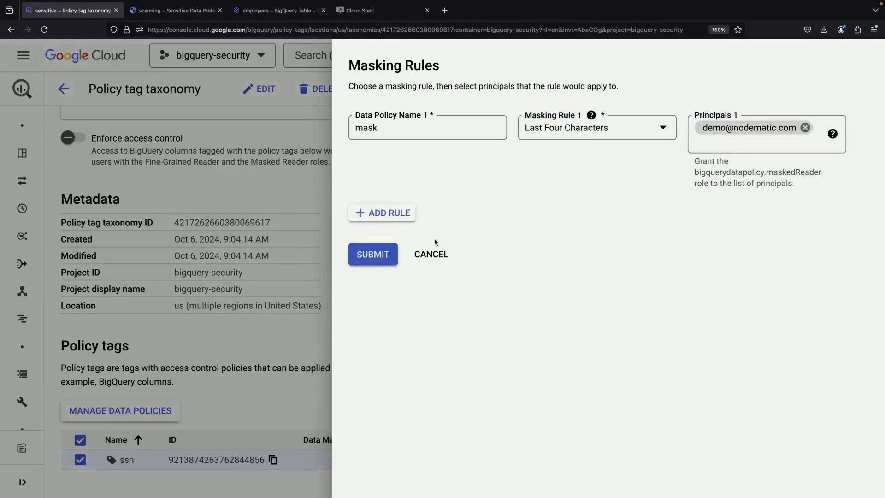
{"action": "left_click", "coordinate": [372, 261]}
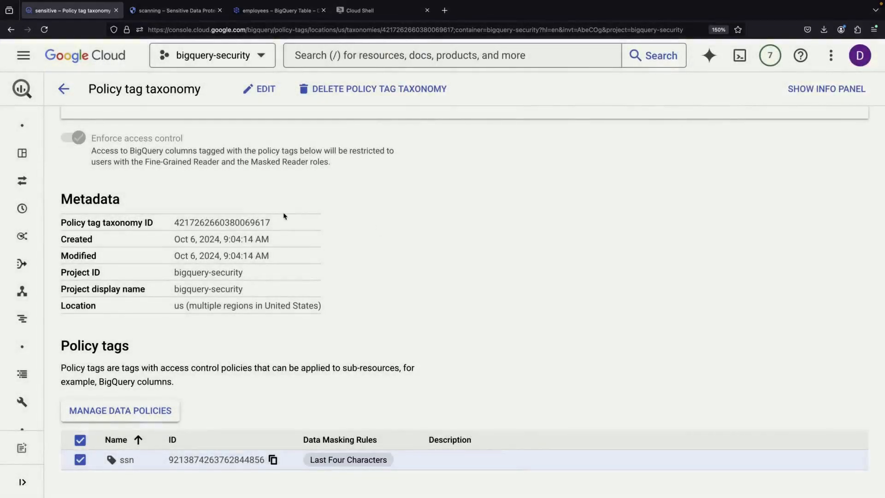
Attach the sensitive : ssn policy tag to the employees table's SSN column and save the schema
{"action": "mouse_move", "coordinate": [22, 263]}
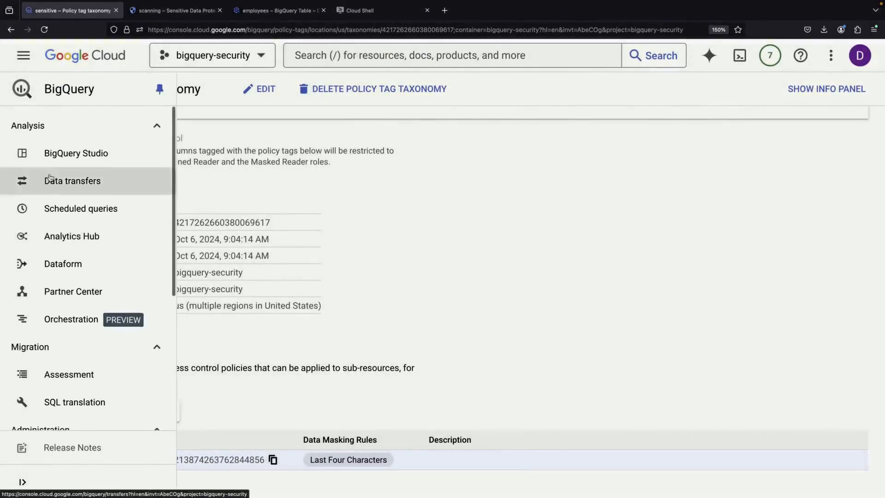
{"action": "left_click", "coordinate": [55, 151]}
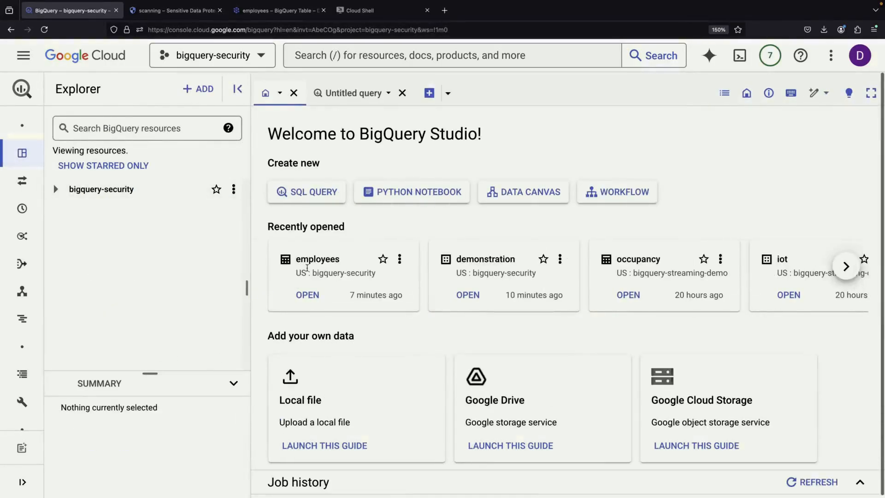
{"action": "left_click", "coordinate": [306, 294]}
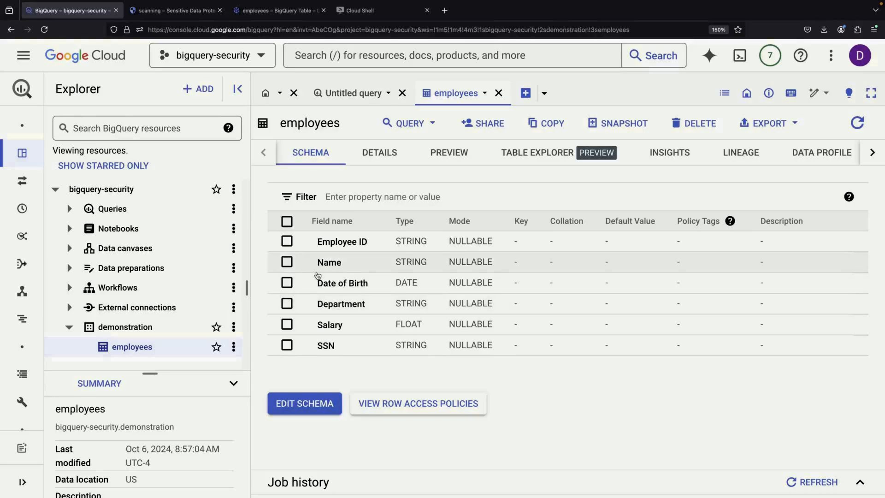
{"action": "left_click", "coordinate": [290, 410]}
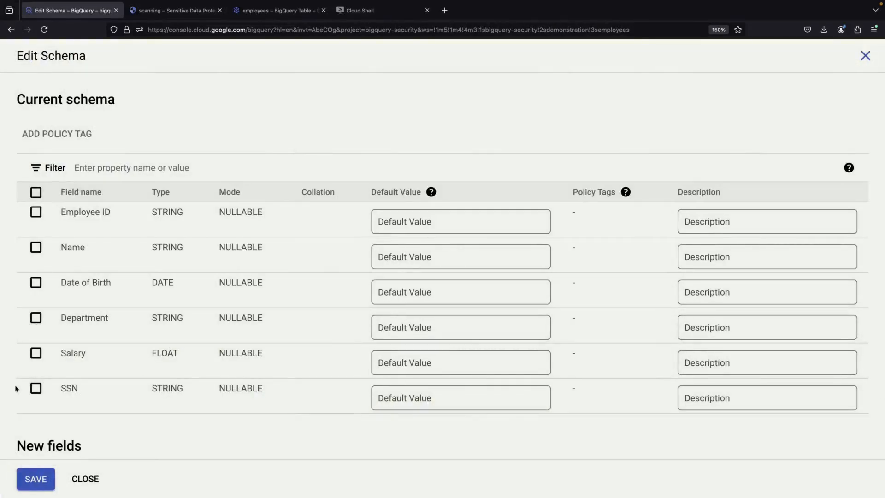
{"action": "left_click", "coordinate": [36, 388]}
{"action": "left_click", "coordinate": [69, 134]}
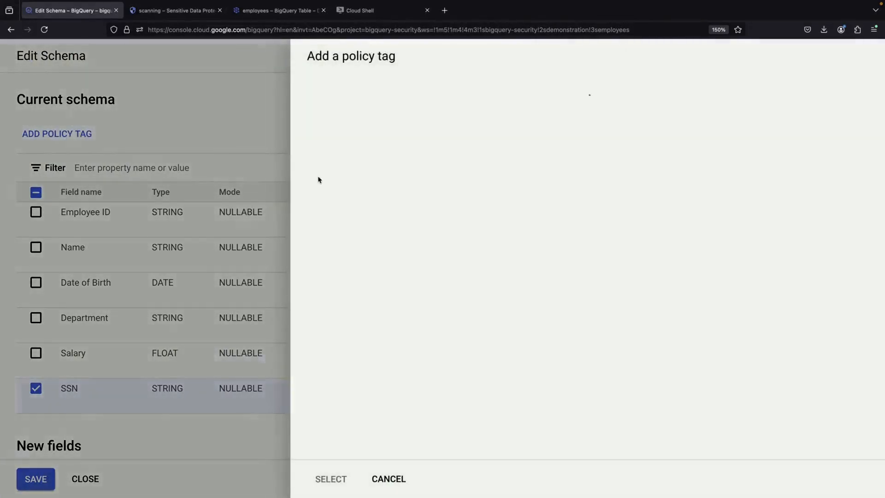
{"action": "left_click", "coordinate": [331, 132]}
{"action": "left_click", "coordinate": [309, 180]}
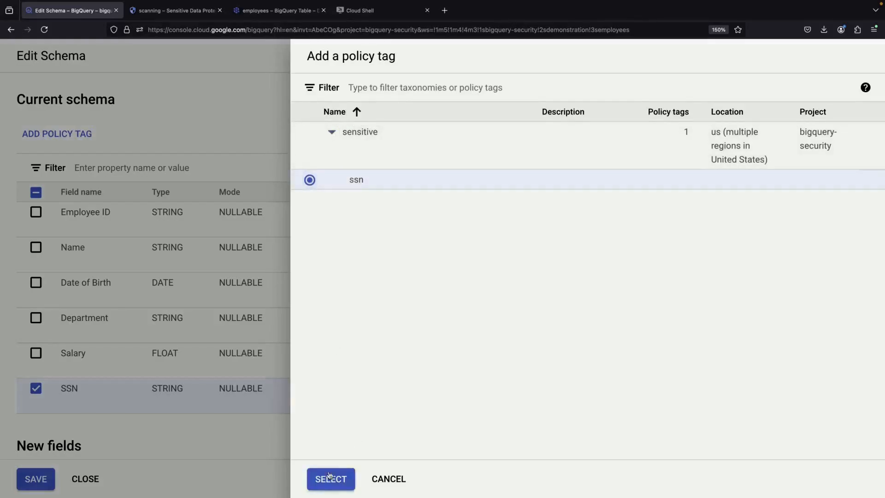
{"action": "left_click", "coordinate": [331, 479]}
{"action": "left_click", "coordinate": [33, 479]}
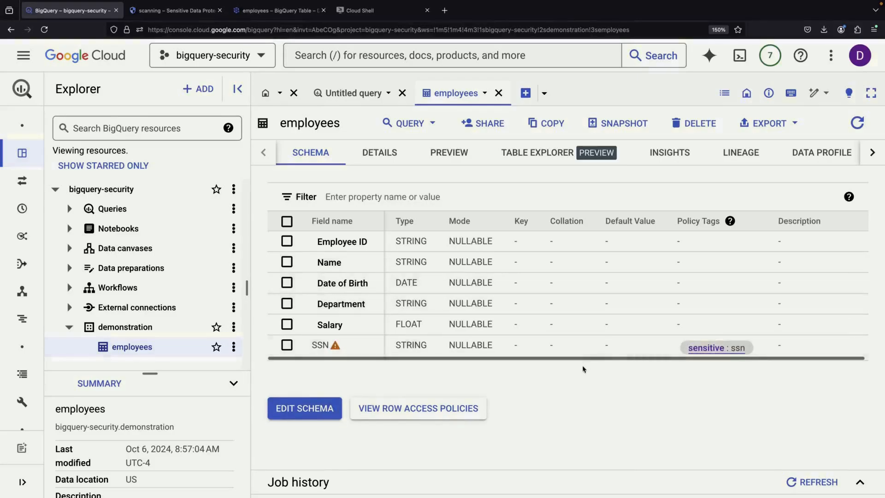
Run SELECT * on employees in a new query tab, getting Access Denied for SSN
{"action": "mouse_move", "coordinate": [364, 358]}
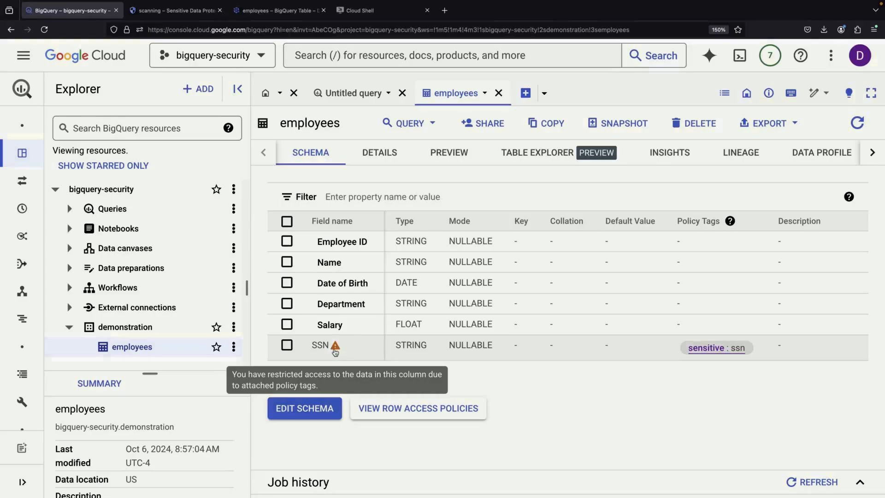
{"action": "left_click", "coordinate": [426, 123]}
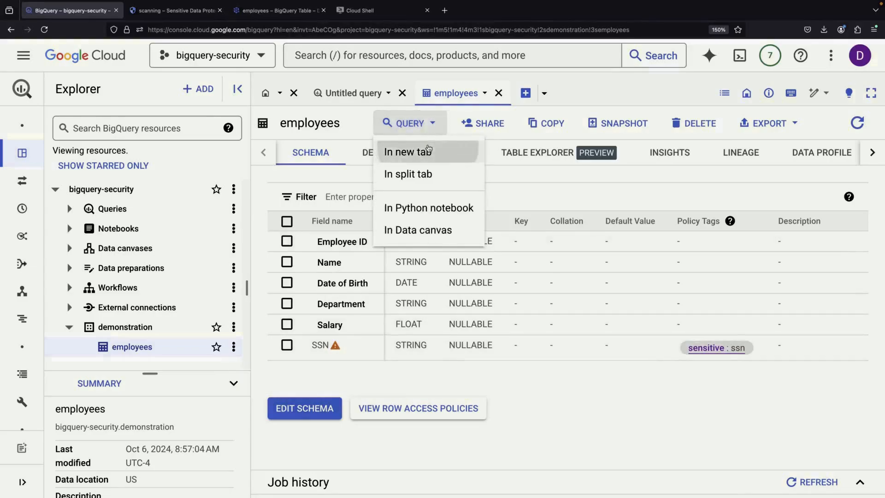
{"action": "left_click", "coordinate": [429, 150]}
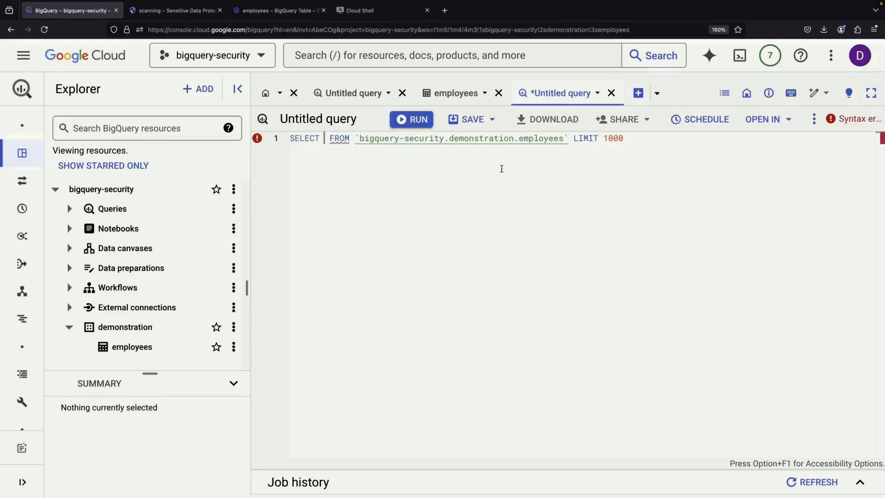
{"action": "type", "text": "*"}
{"action": "left_click", "coordinate": [424, 123]}
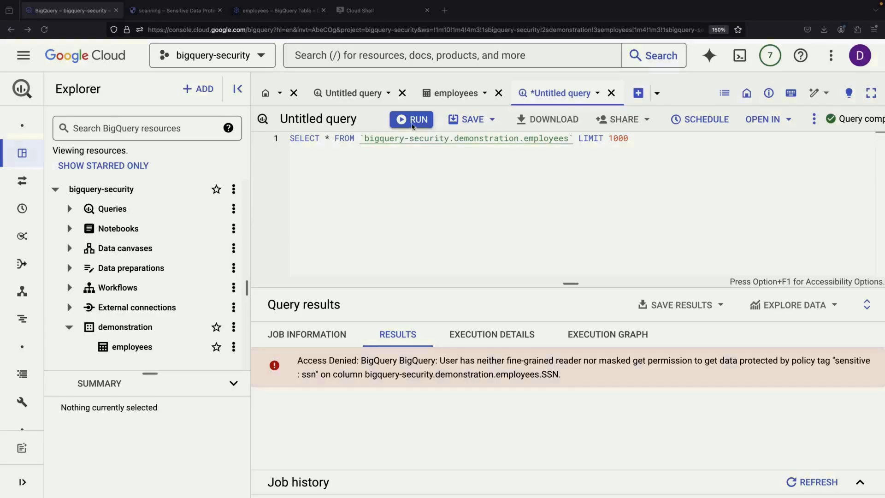
Rerun the employees query and scroll right to see SSN values masked to their last four characters
{"action": "left_click", "coordinate": [412, 123]}
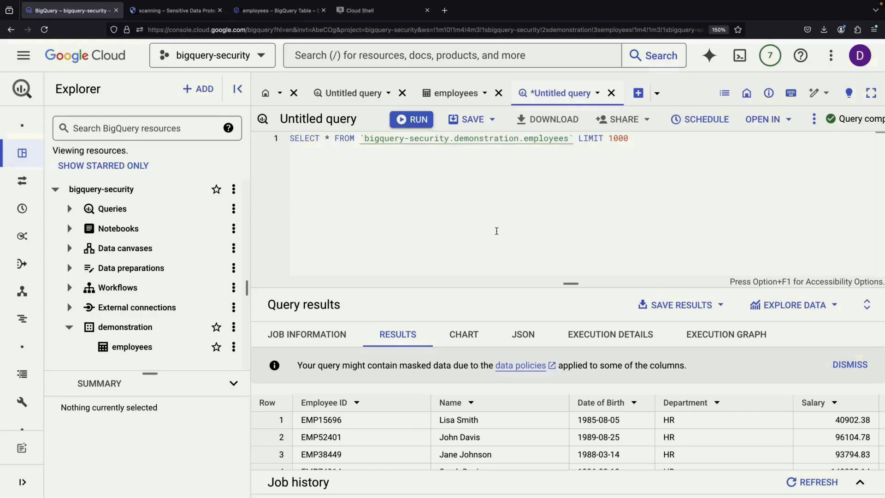
{"action": "scroll", "coordinate": [529, 415], "scroll_direction": "right", "scroll_amount": 5}
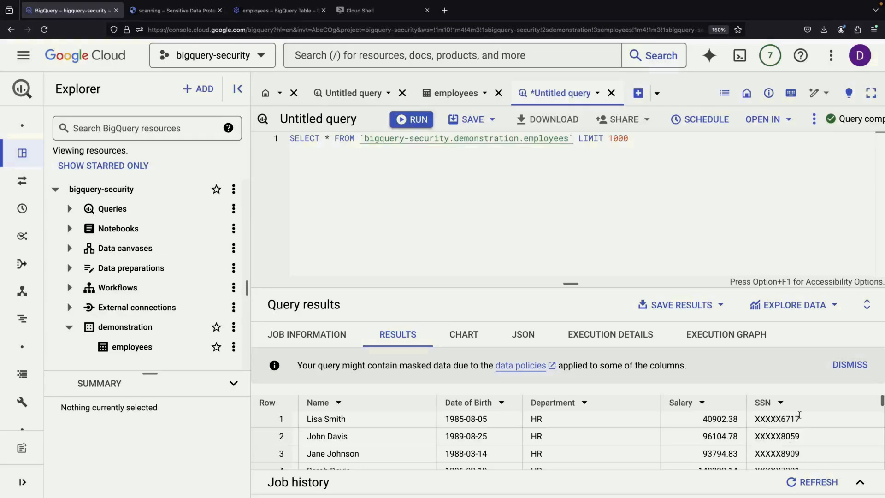
{"action": "scroll", "coordinate": [784, 416], "scroll_direction": "down", "scroll_amount": 1}
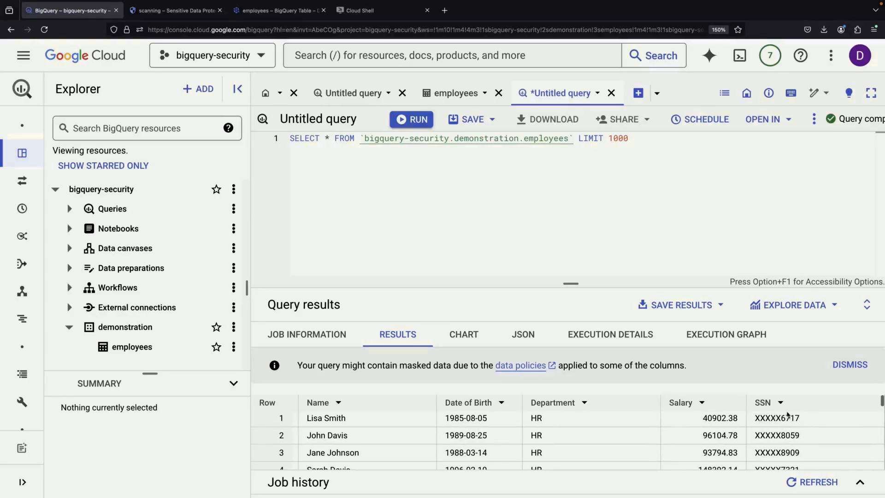